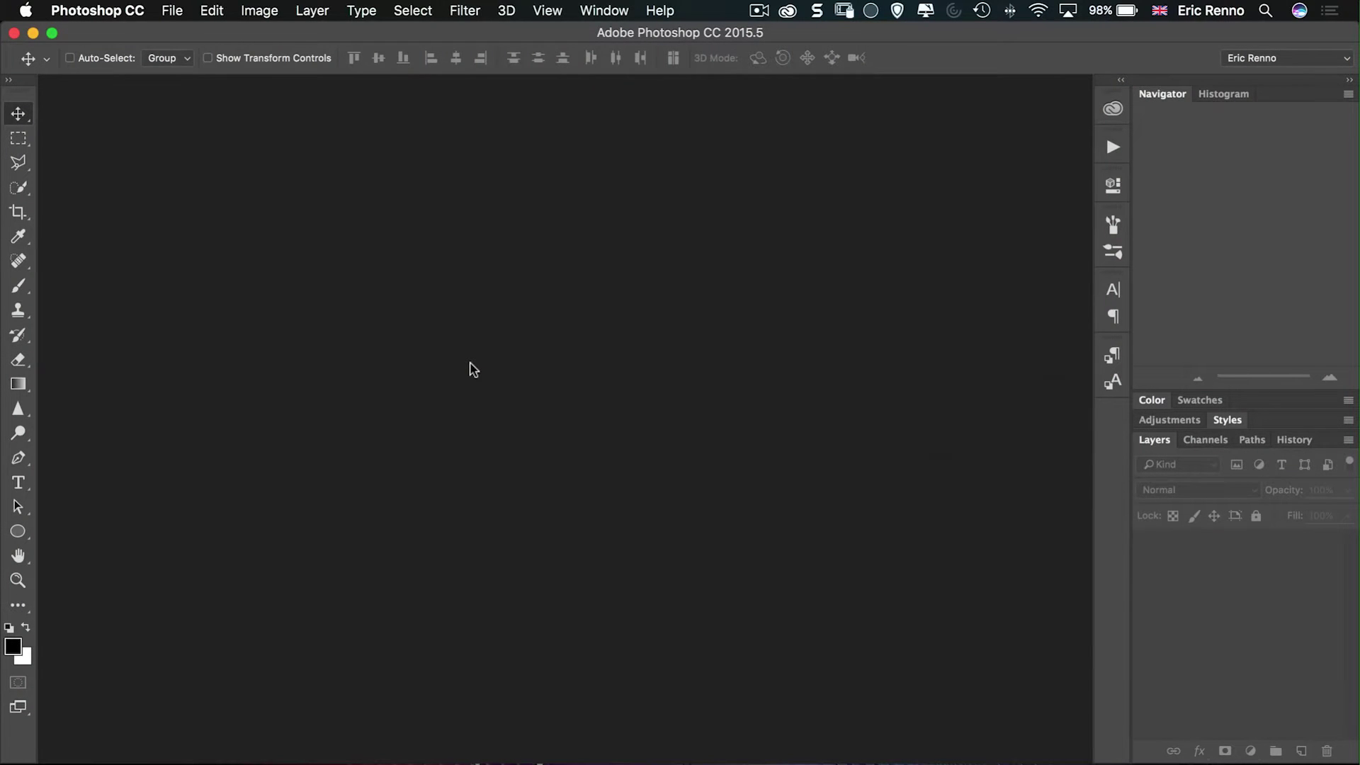
Create a new blank white Untitled-1 document with File > New.
{"action": "left_click", "coordinate": [173, 10]}
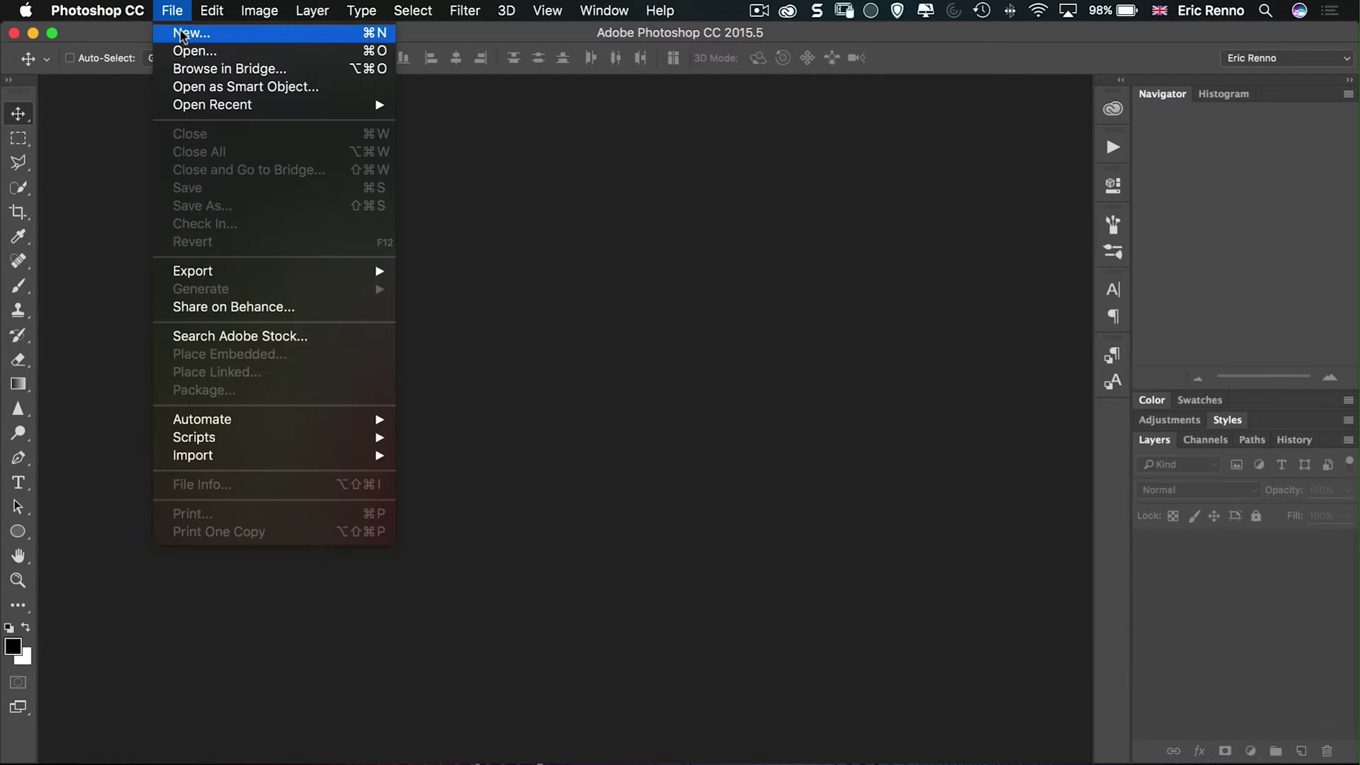
{"action": "left_click", "coordinate": [183, 34]}
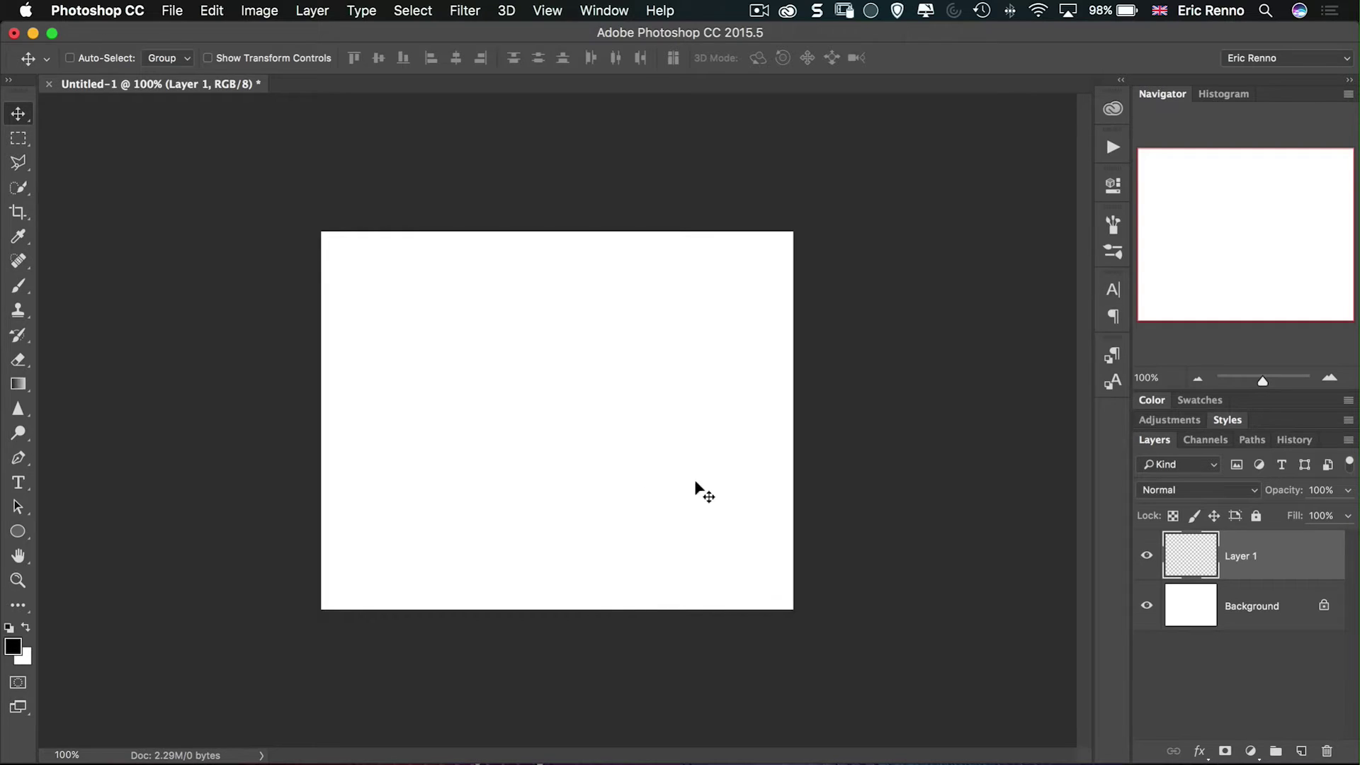
Fill Layer 1 with a black-to-white foreground-to-background gradient from canvas top to bottom.
{"action": "left_click", "coordinate": [18, 387]}
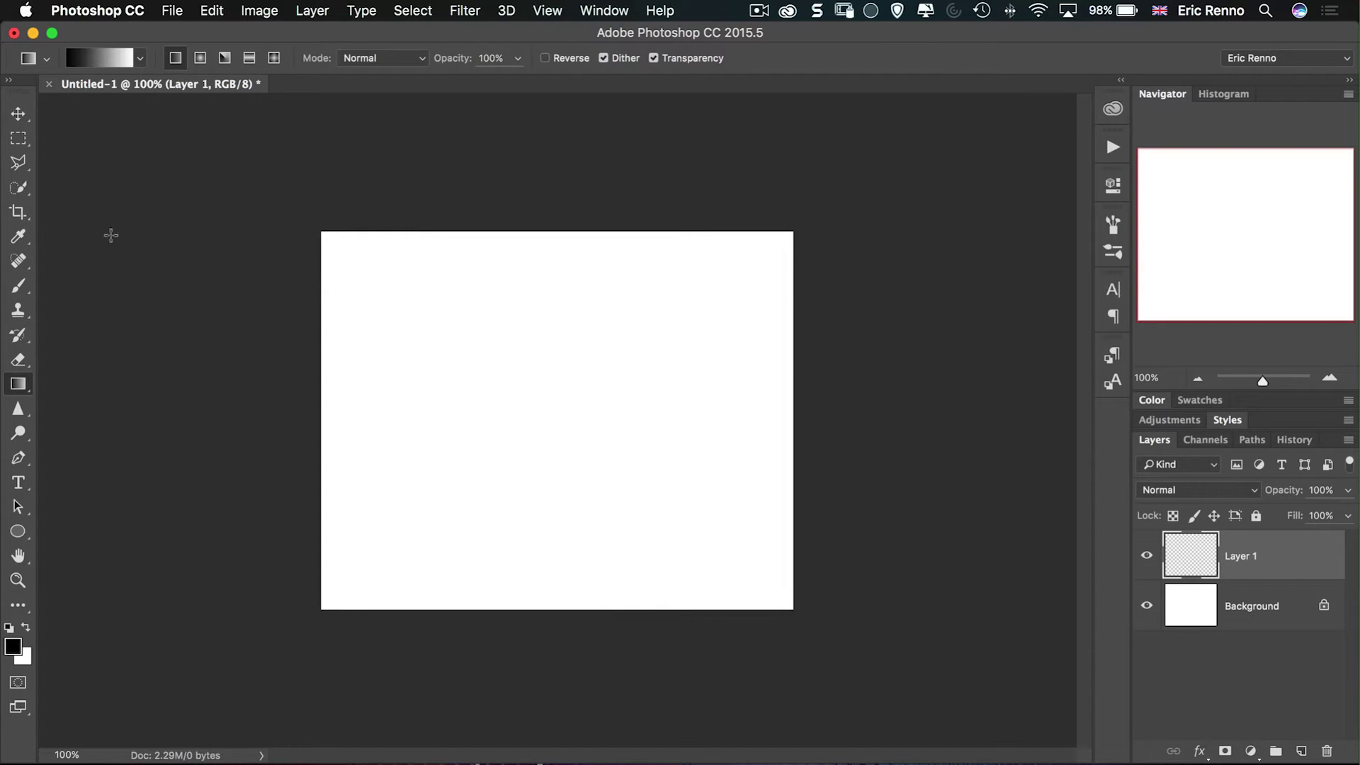
{"action": "left_click", "coordinate": [97, 59]}
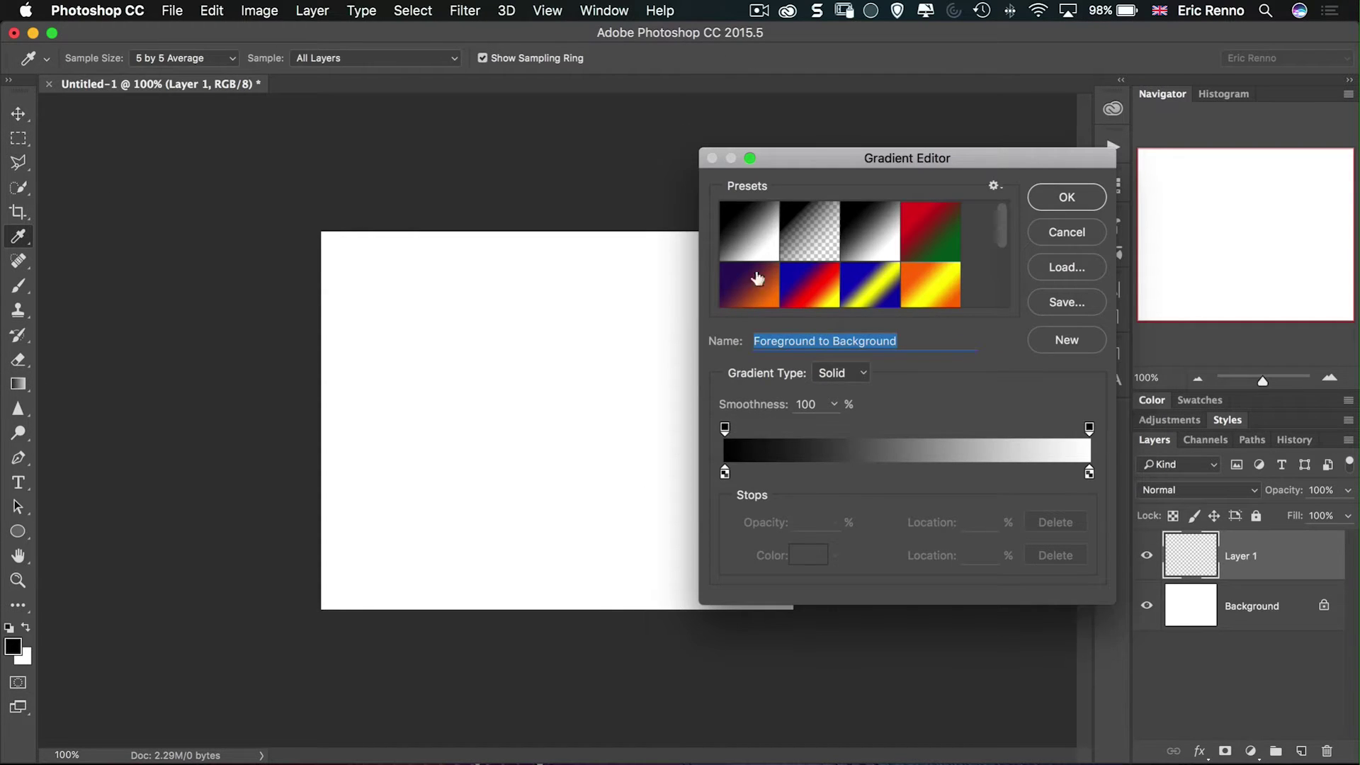
{"action": "left_click_drag", "start_coordinate": [828, 168], "coordinate": [622, 208]}
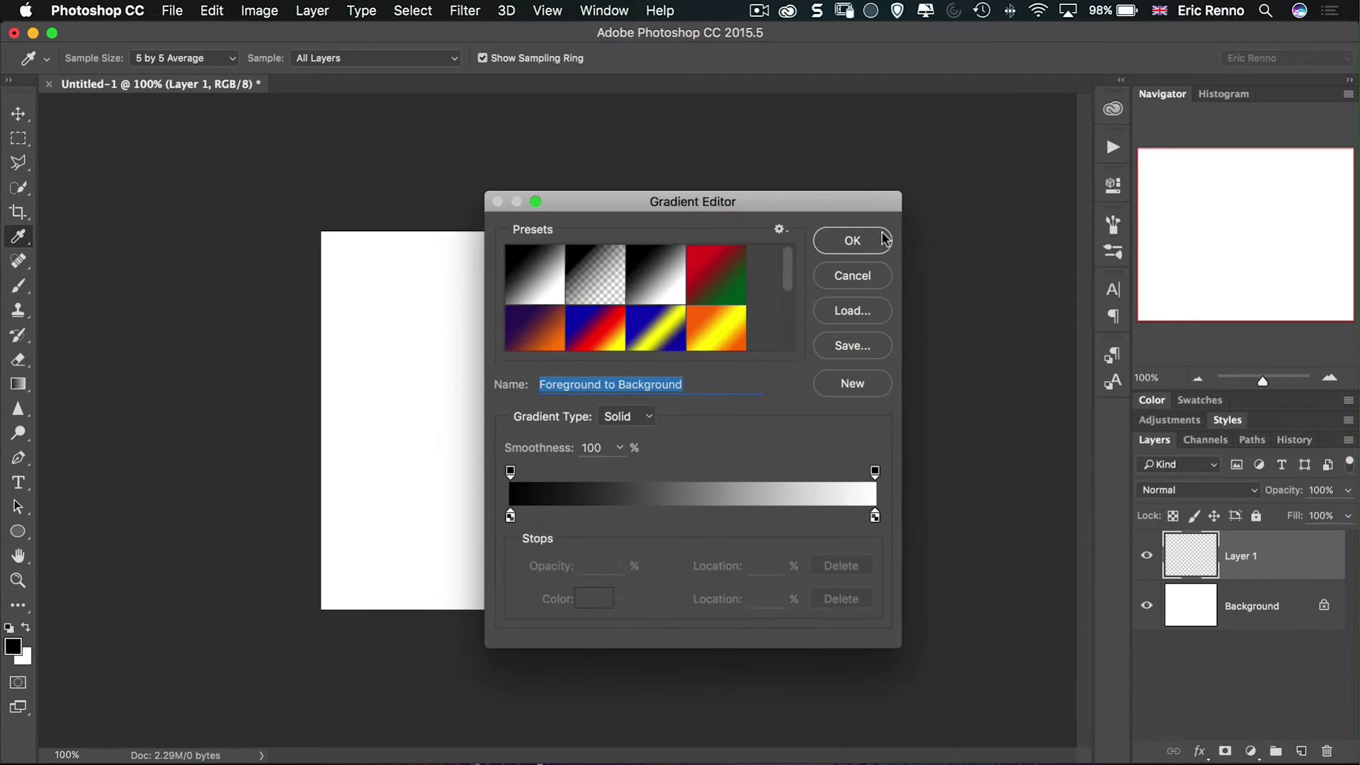
{"action": "left_click", "coordinate": [842, 276]}
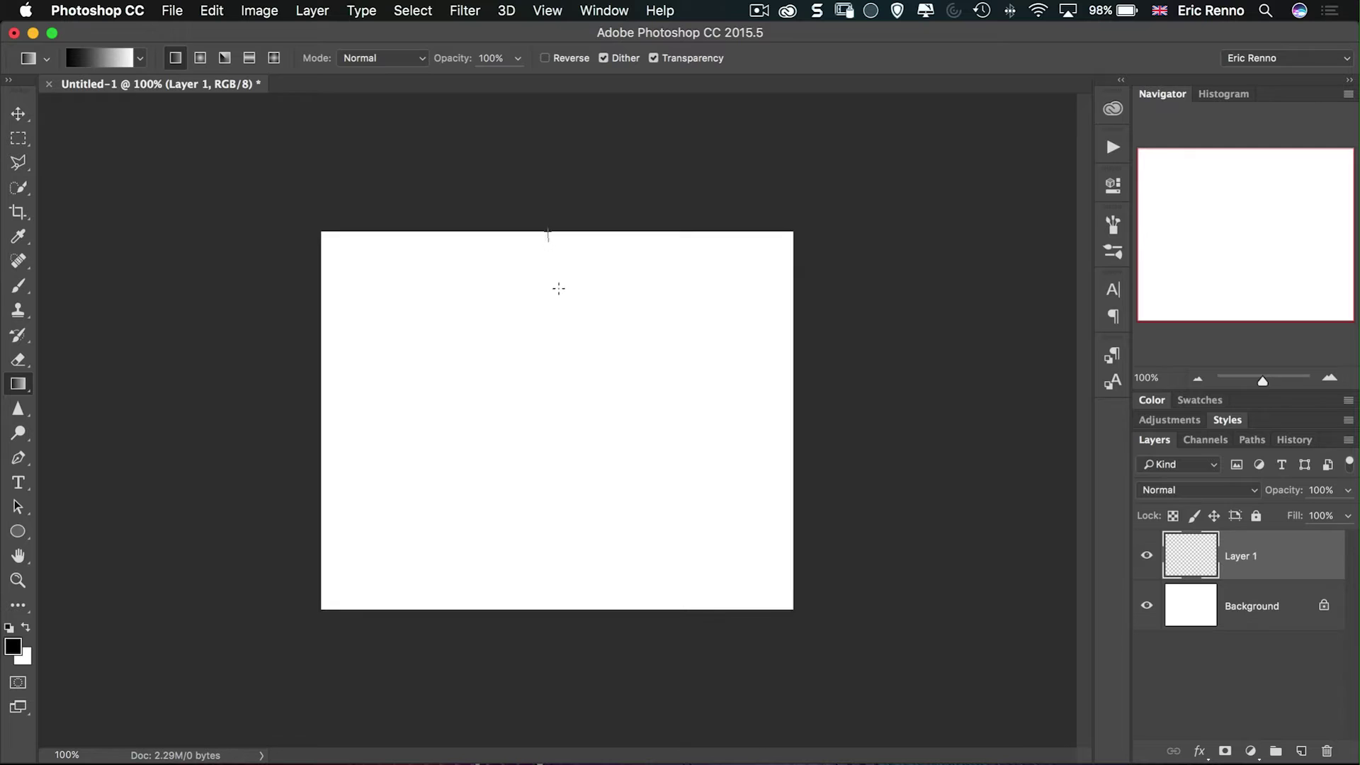
{"action": "left_click_drag", "start_coordinate": [559, 288], "coordinate": [572, 608]}
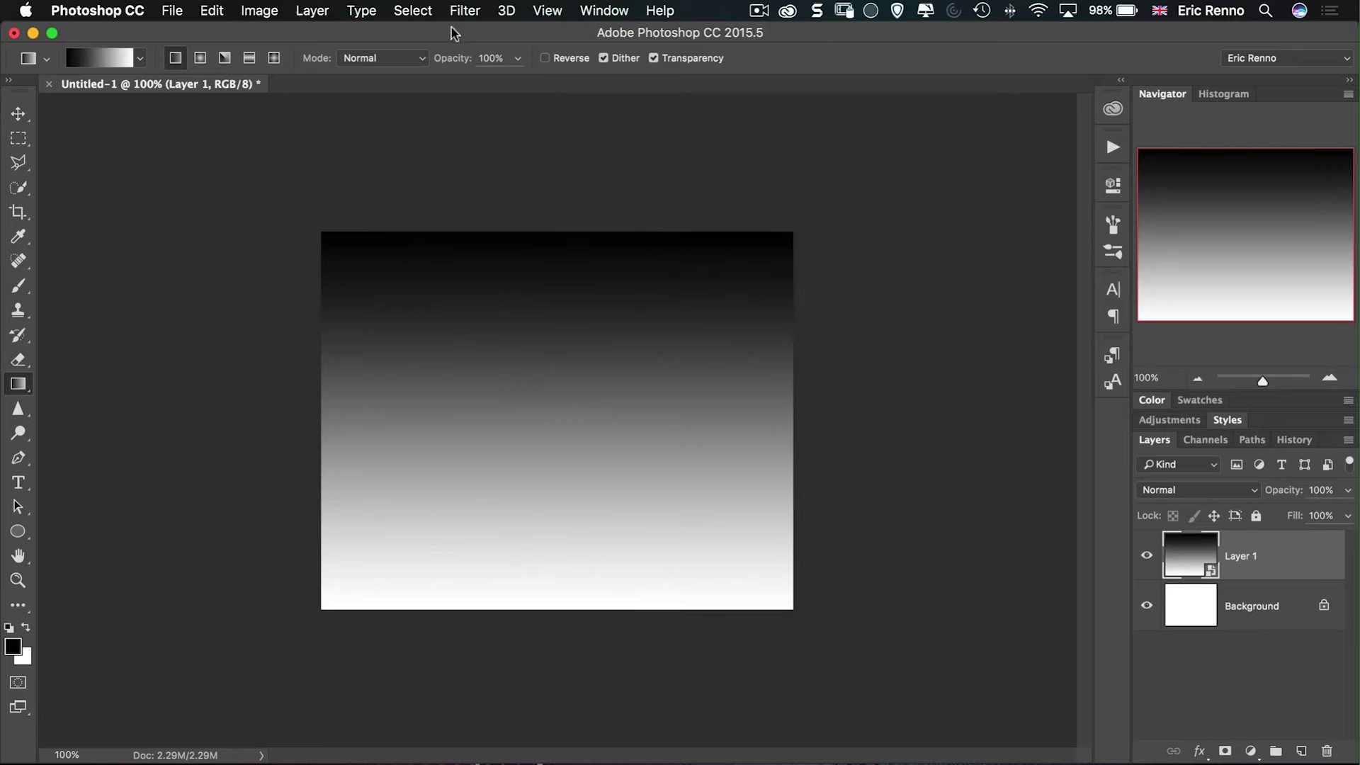
Apply a square Wave filter (5 generators, wavelength about 63–64) to turn Layer 1 into stripes.
{"action": "left_click", "coordinate": [466, 11]}
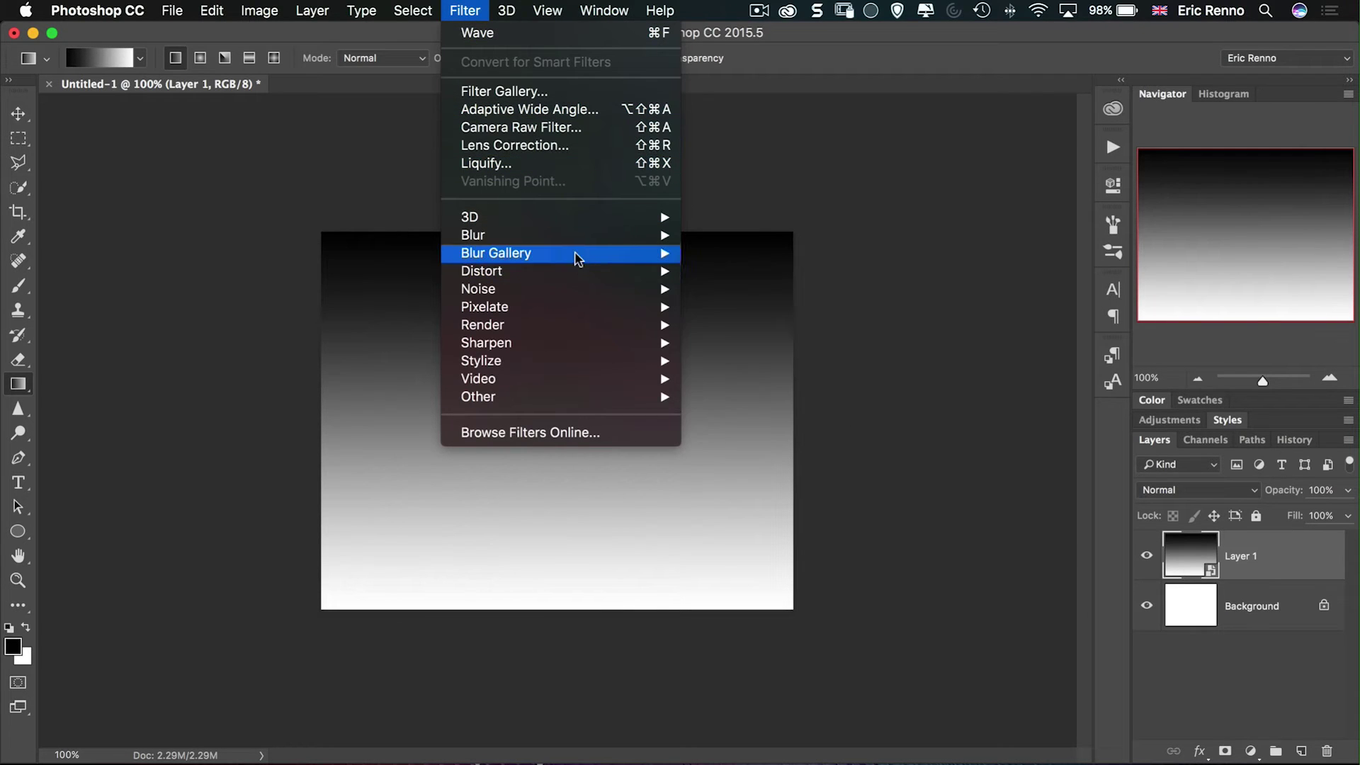
{"action": "mouse_move", "coordinate": [586, 276]}
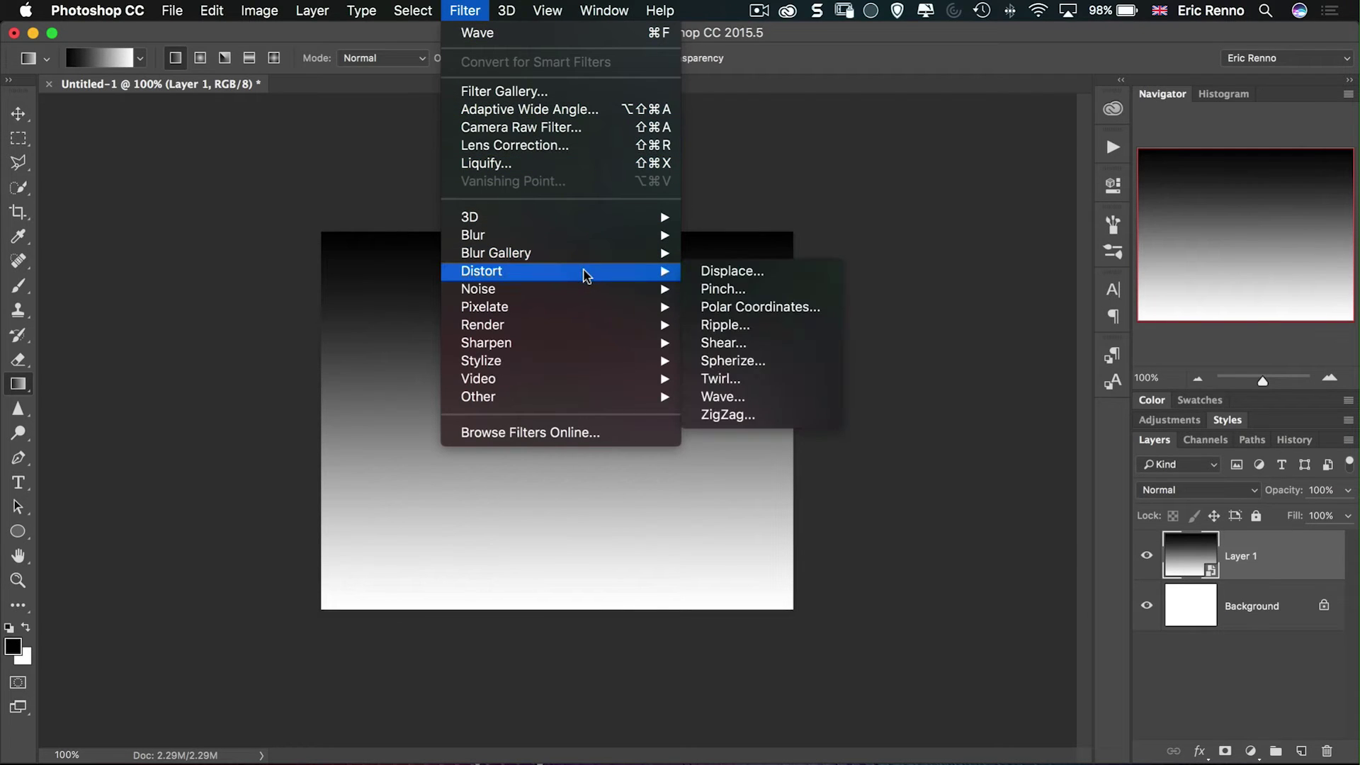
{"action": "left_click", "coordinate": [743, 403]}
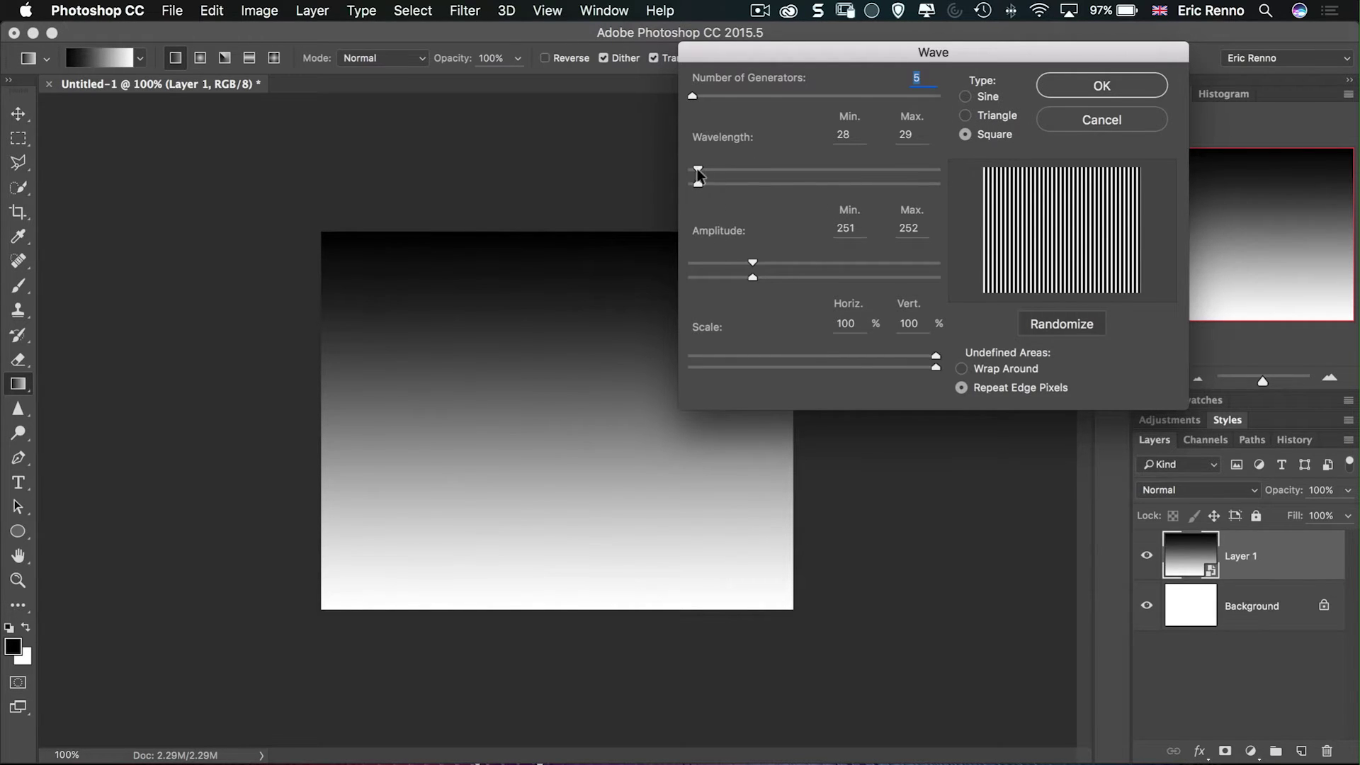
{"action": "mouse_move", "coordinate": [698, 168]}
{"action": "left_mouse_down"}
{"action": "mouse_move", "coordinate": [721, 162]}
{"action": "mouse_move", "coordinate": [717, 184]}
{"action": "mouse_move", "coordinate": [701, 186]}
{"action": "mouse_move", "coordinate": [704, 169]}
{"action": "mouse_move", "coordinate": [728, 176]}
{"action": "mouse_move", "coordinate": [704, 182]}
{"action": "mouse_move", "coordinate": [705, 168]}
{"action": "mouse_move", "coordinate": [706, 184]}
{"action": "mouse_move", "coordinate": [712, 169]}
{"action": "left_mouse_up"}
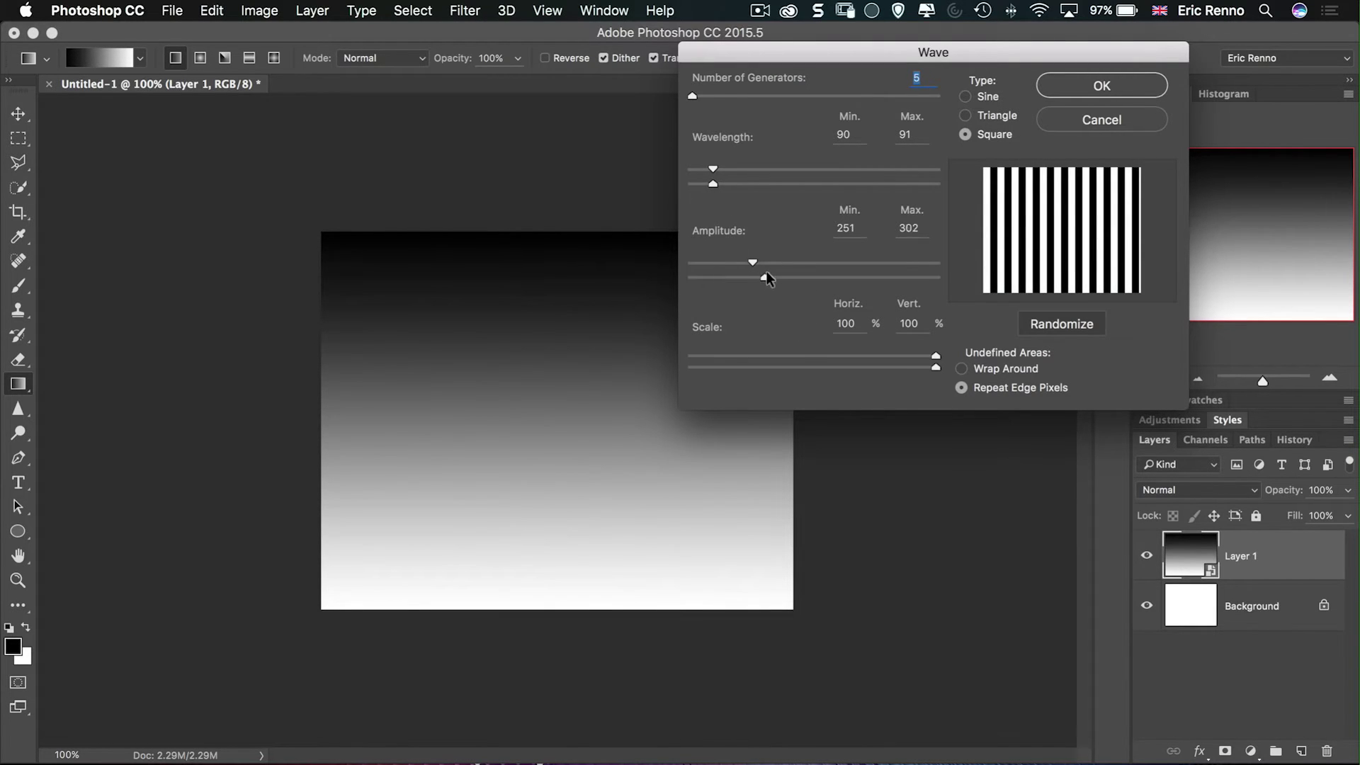
{"action": "mouse_move", "coordinate": [753, 262]}
{"action": "left_mouse_down"}
{"action": "mouse_move", "coordinate": [793, 253]}
{"action": "mouse_move", "coordinate": [798, 284]}
{"action": "mouse_move", "coordinate": [710, 294]}
{"action": "mouse_move", "coordinate": [707, 268]}
{"action": "mouse_move", "coordinate": [747, 260]}
{"action": "left_mouse_up"}
{"action": "left_click_drag", "start_coordinate": [710, 170], "coordinate": [705, 189]}
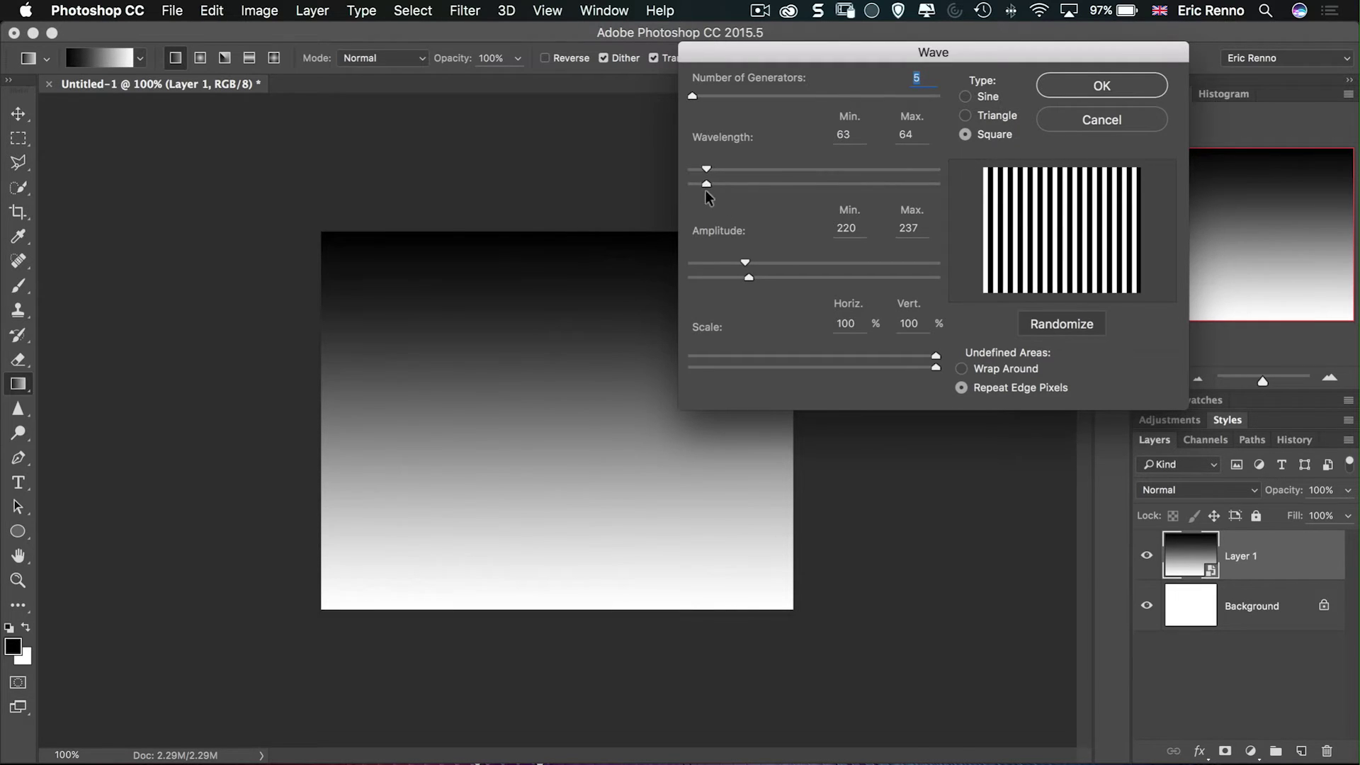
{"action": "left_click", "coordinate": [1091, 86]}
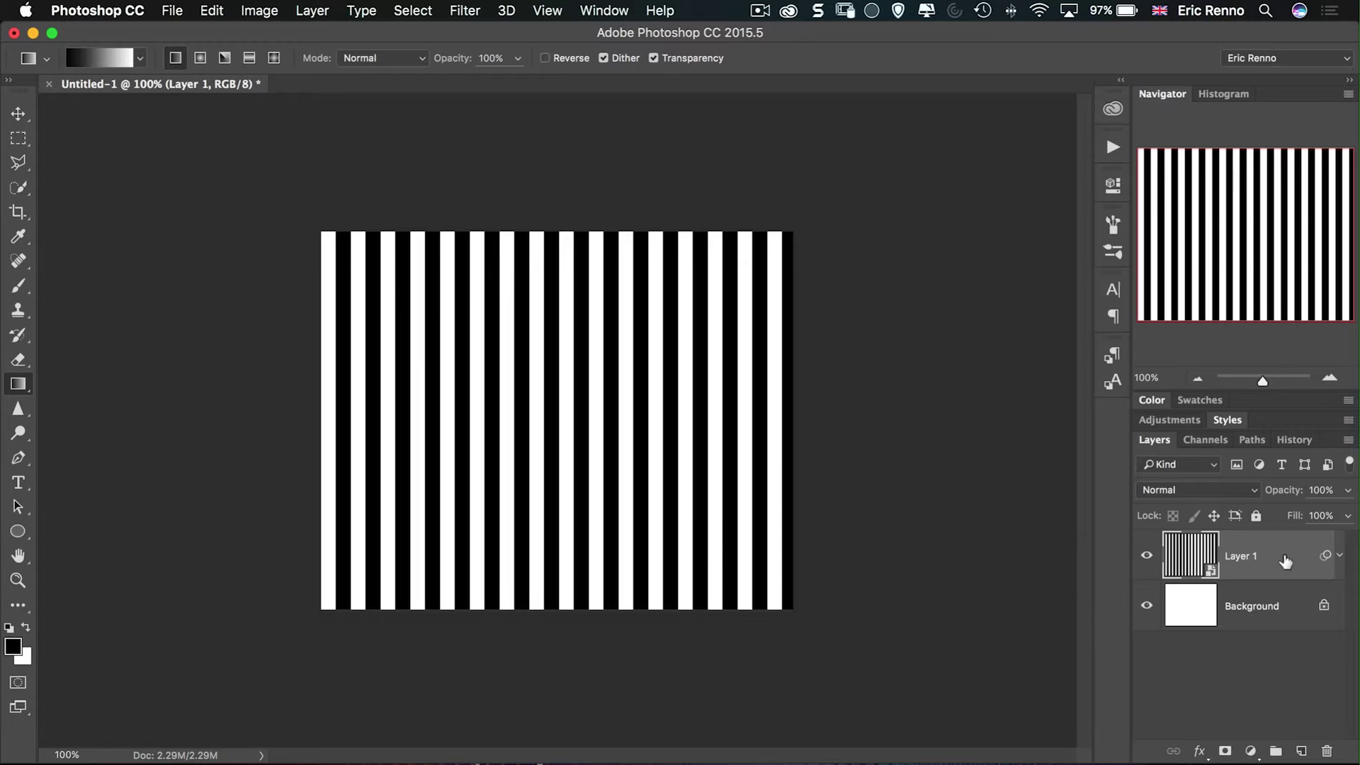
Drag Layer 1's This Layer white Blend If slider to 234 so the white stripes drop out.
{"action": "double_click", "coordinate": [1285, 561]}
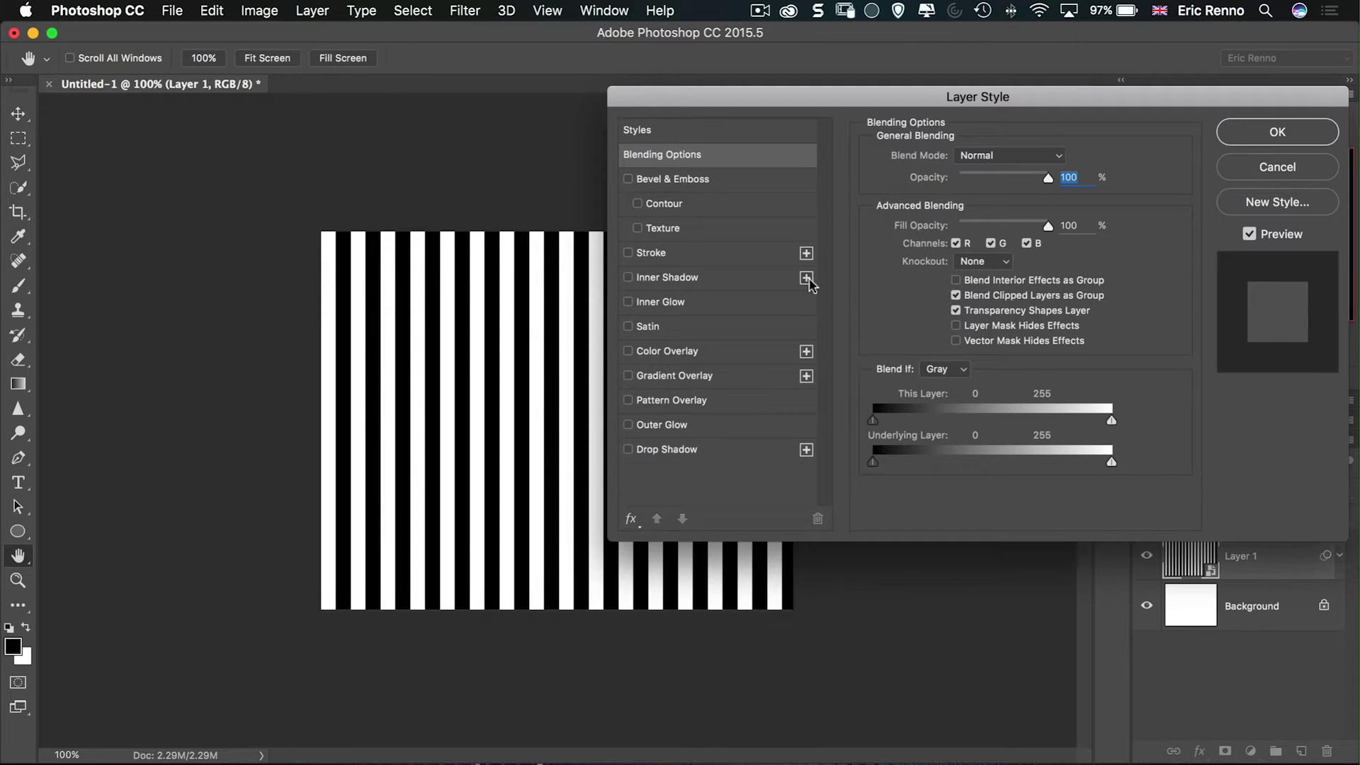
{"action": "left_click_drag", "start_coordinate": [1111, 421], "coordinate": [1095, 417]}
{"action": "left_click", "coordinate": [1238, 132]}
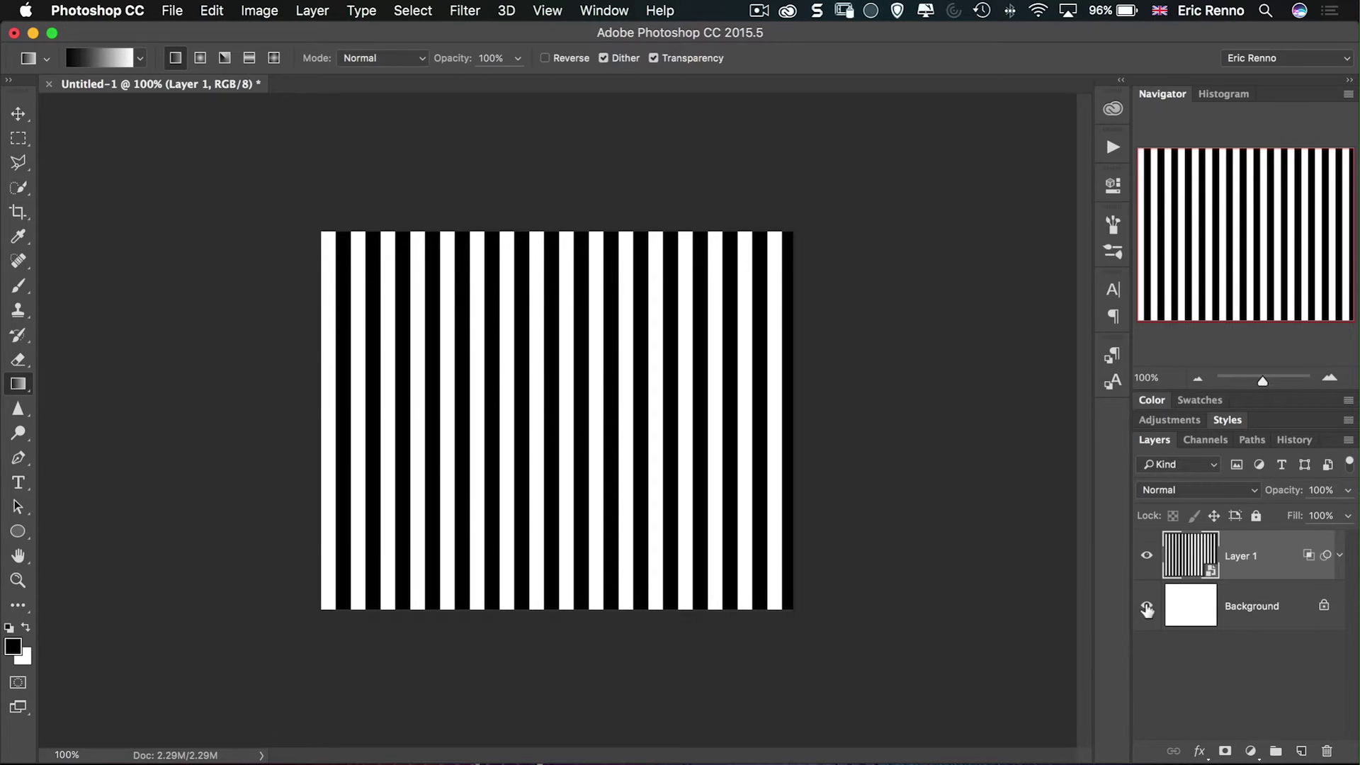
Check transparency by toggling the Background, then select Background and hide Layer 1.
{"action": "left_click", "coordinate": [1147, 607]}
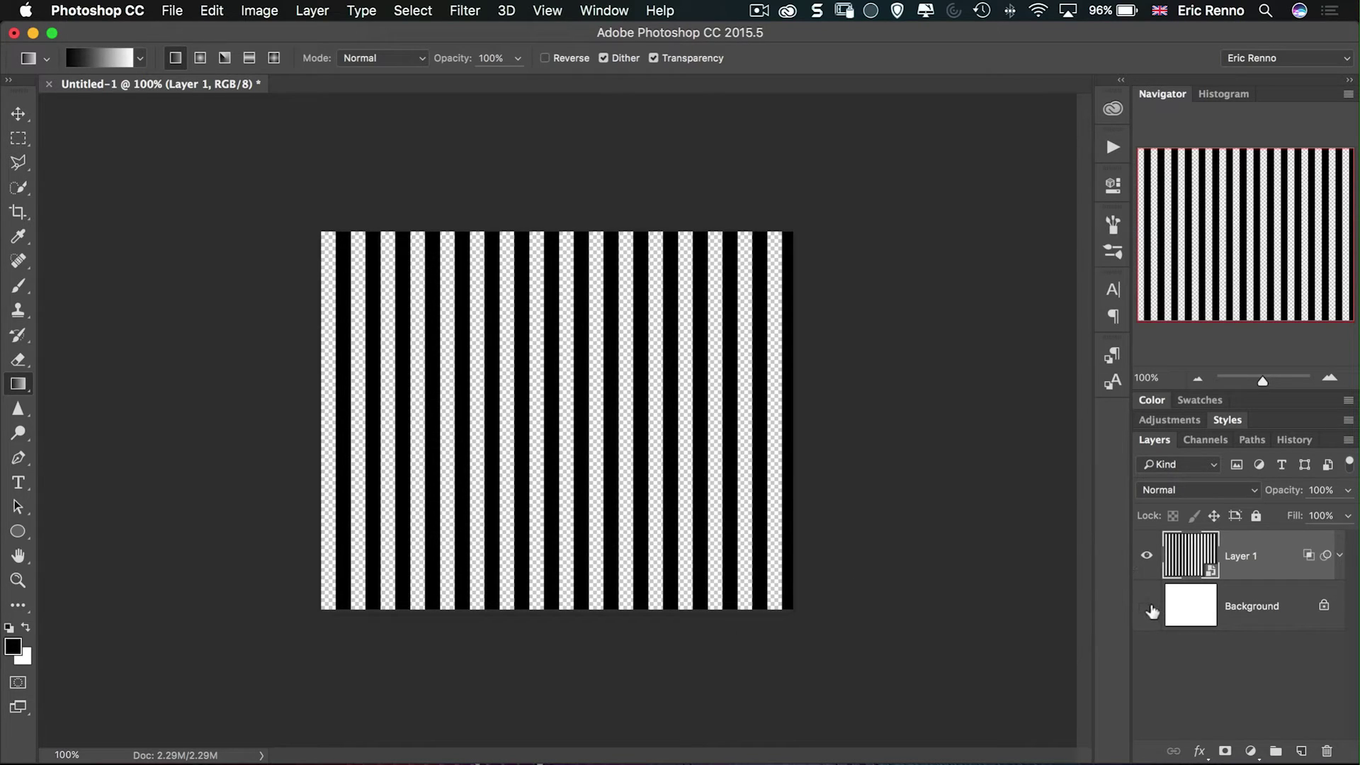
{"action": "left_click", "coordinate": [1153, 607]}
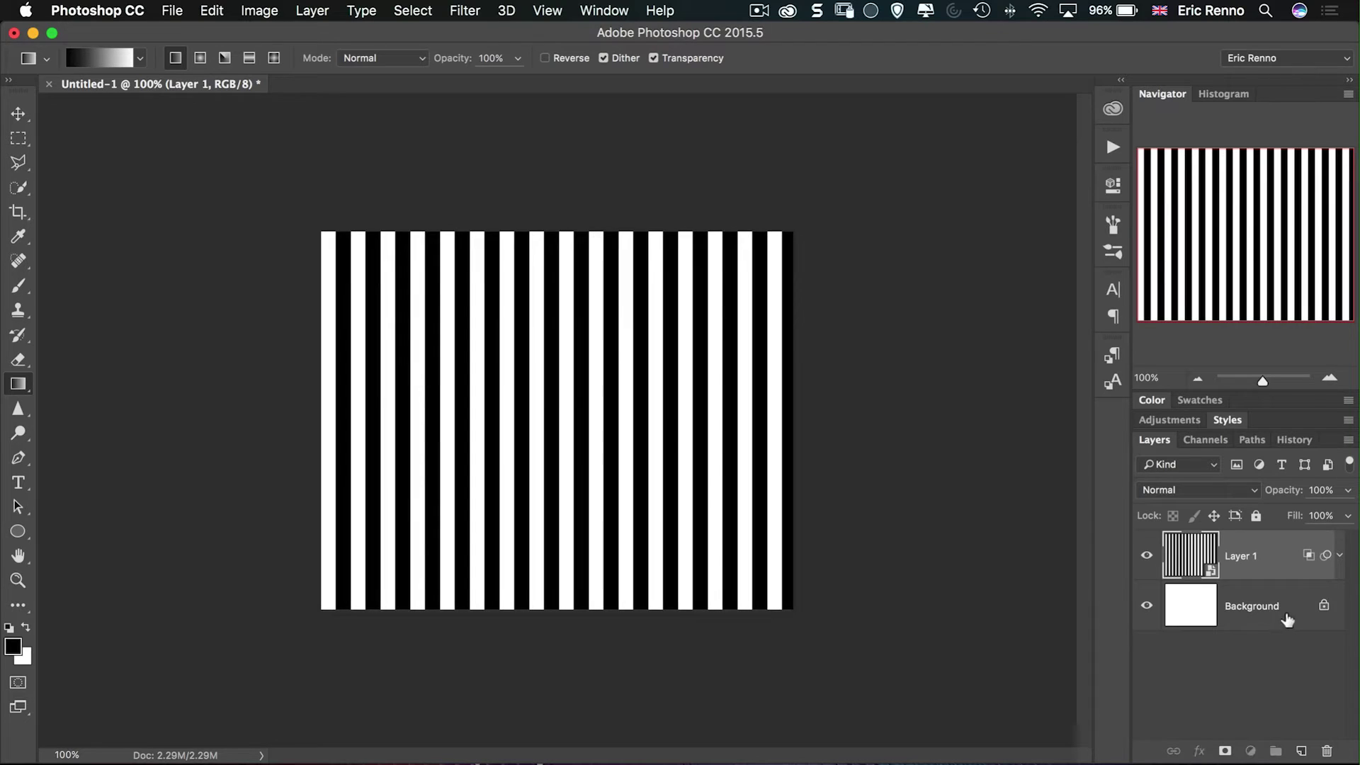
{"action": "left_click", "coordinate": [1285, 615]}
{"action": "left_click", "coordinate": [1146, 555]}
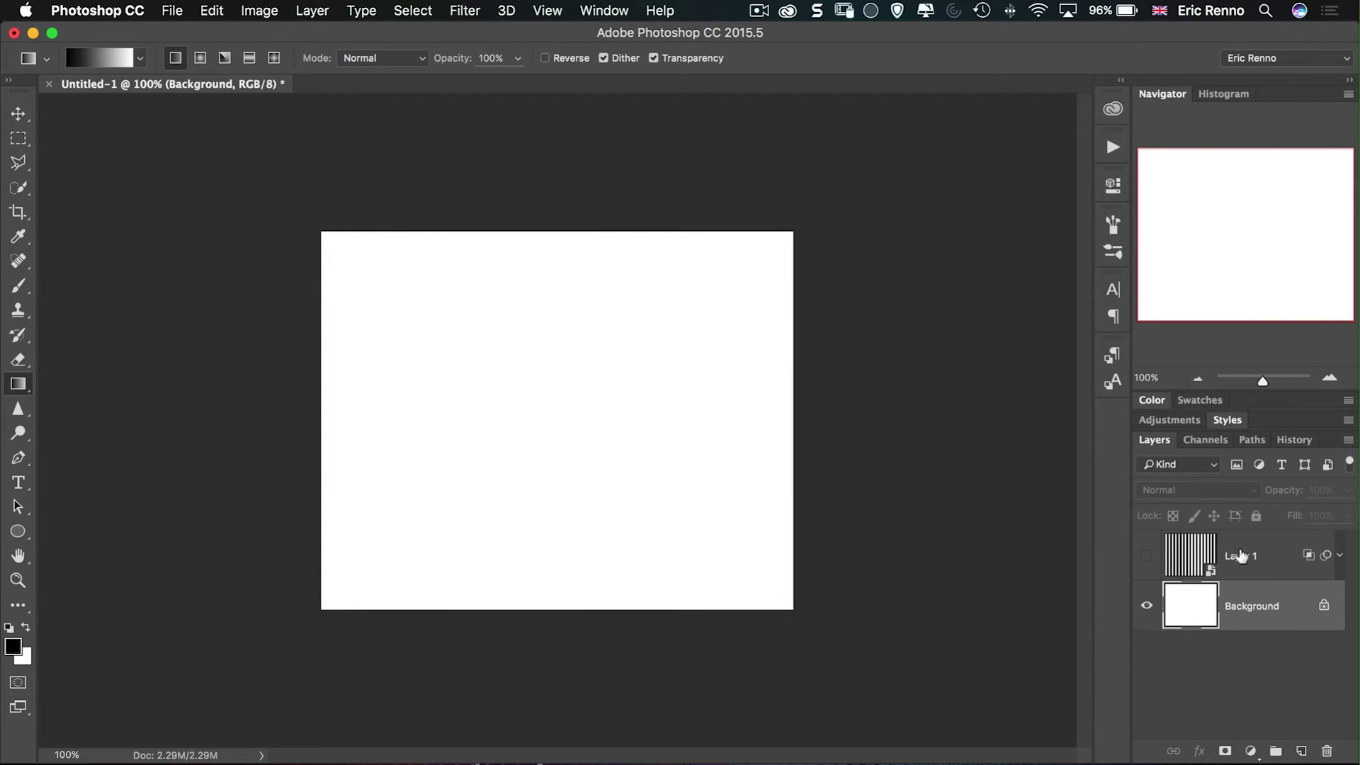
Rename Layer 1 to 'Lines'.
{"action": "double_click", "coordinate": [1246, 554]}
{"action": "type", "text": "Line"}
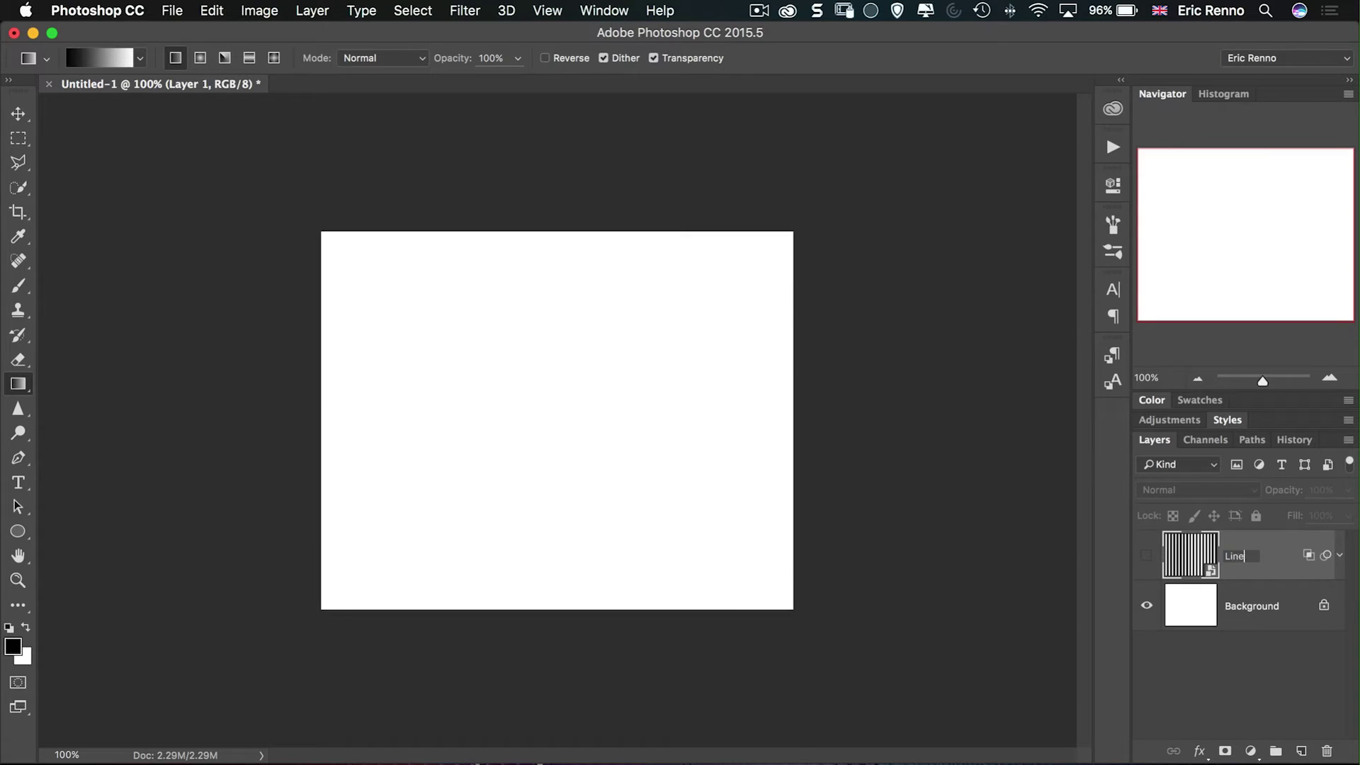
{"action": "type", "text": "s"}
{"action": "key", "text": "Return"}
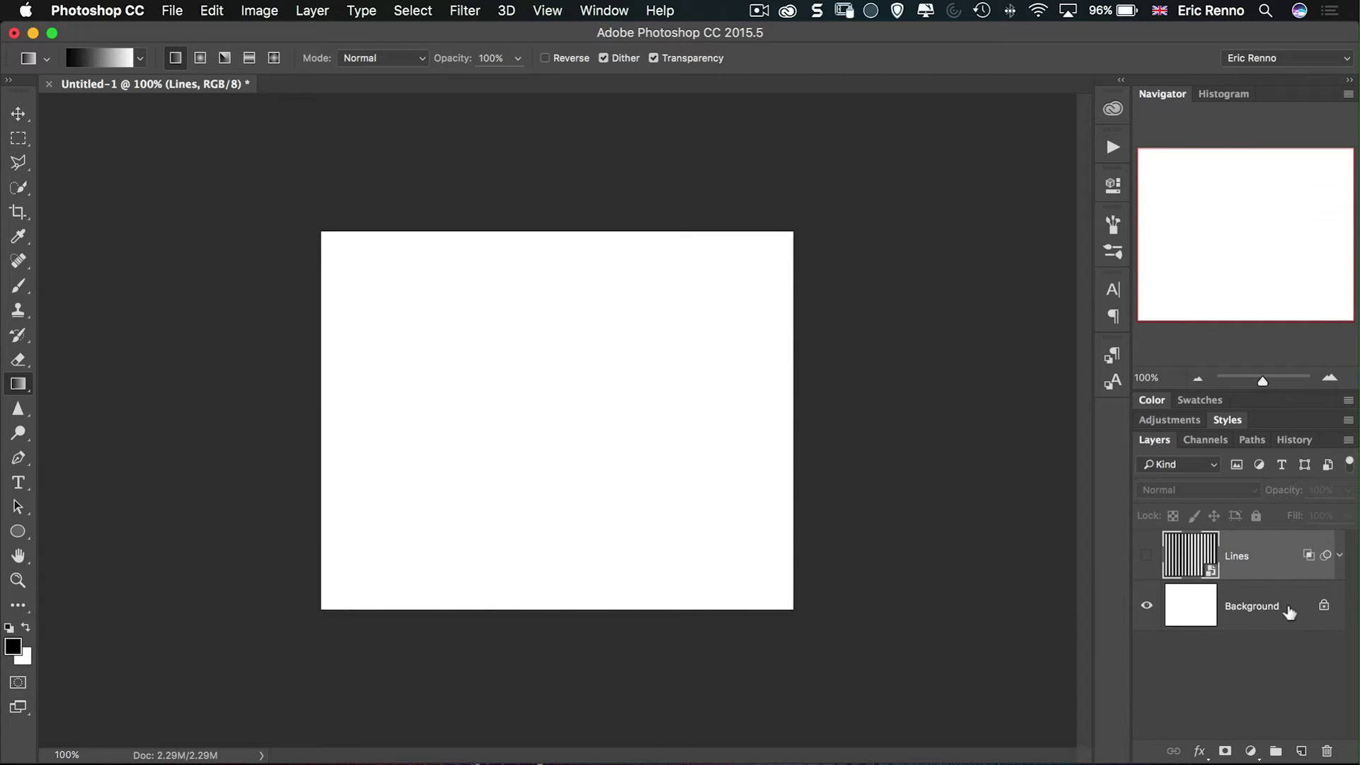
With Background selected, type the word TIPSQUIRREL on the canvas using the Type tool.
{"action": "left_click", "coordinate": [1289, 608]}
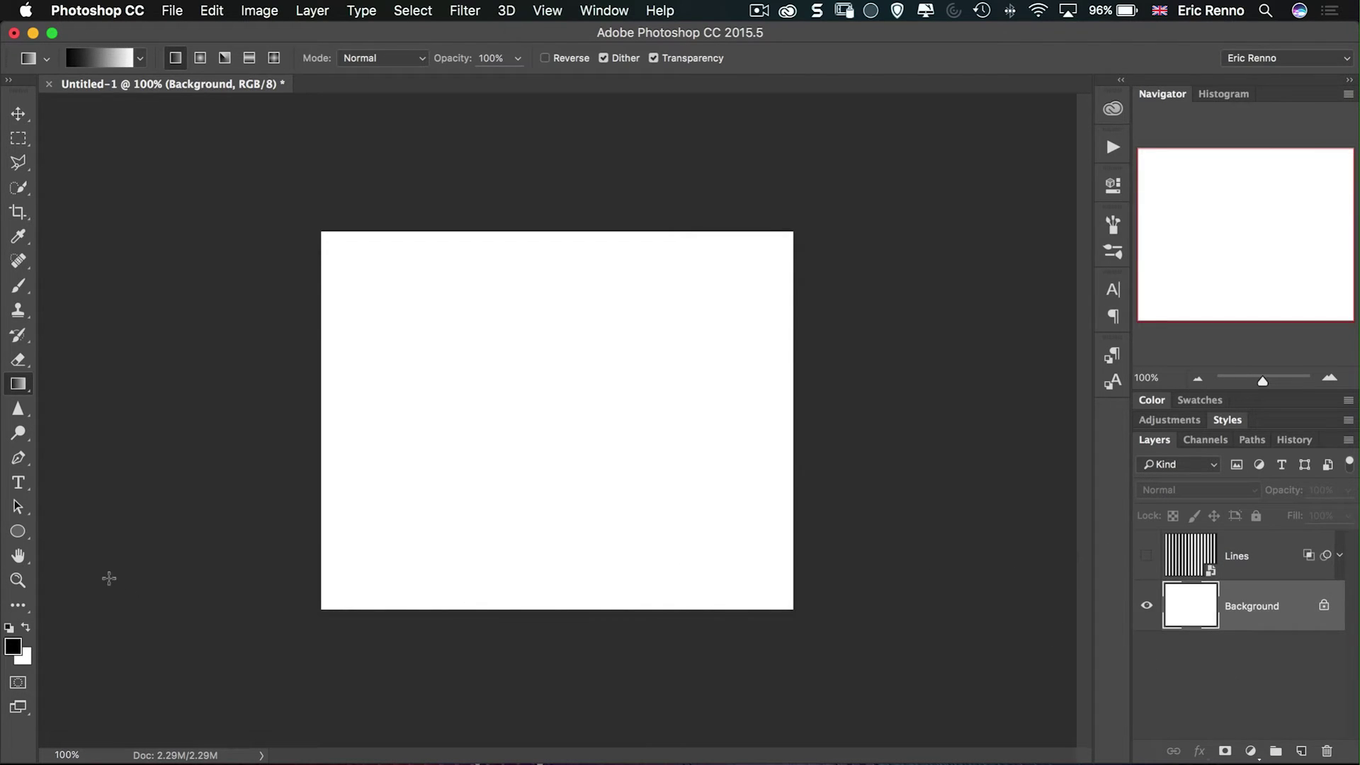
{"action": "left_click", "coordinate": [18, 482]}
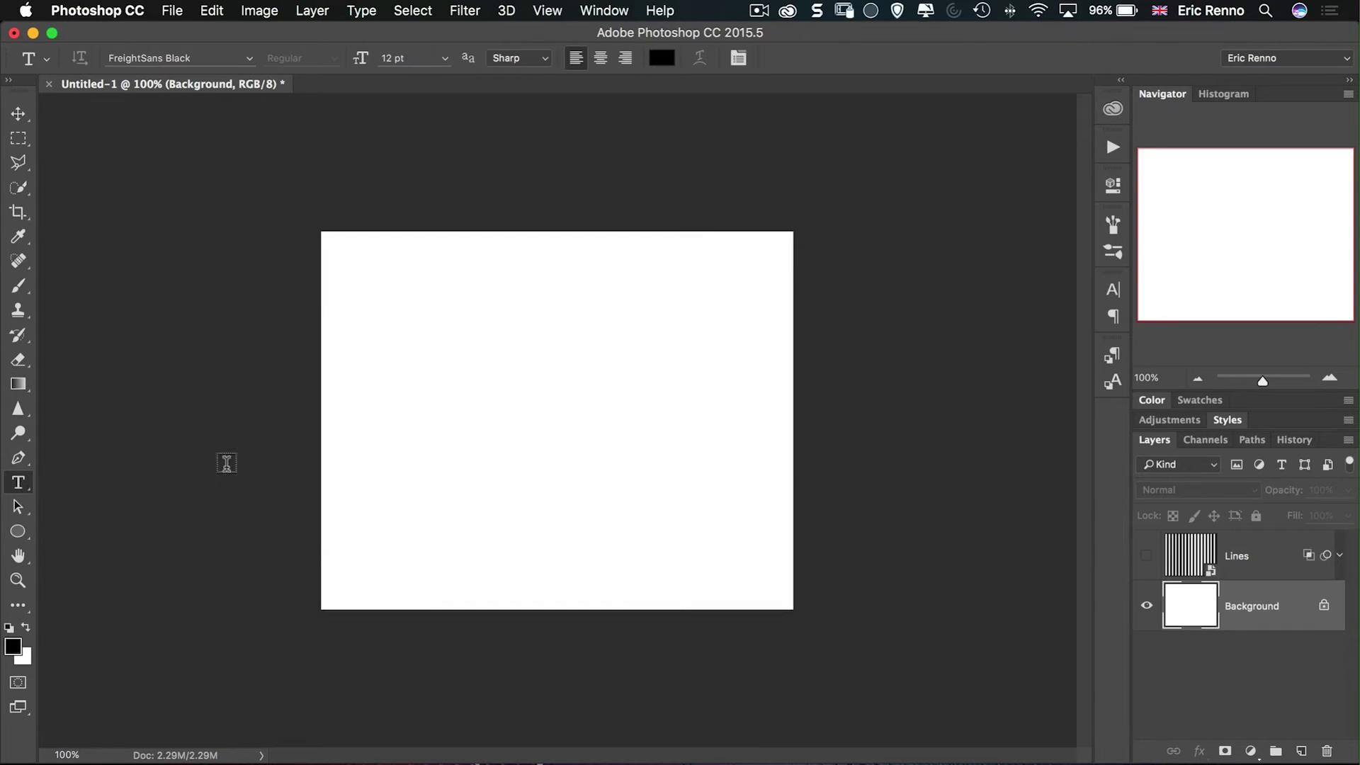
{"action": "left_click", "coordinate": [365, 410]}
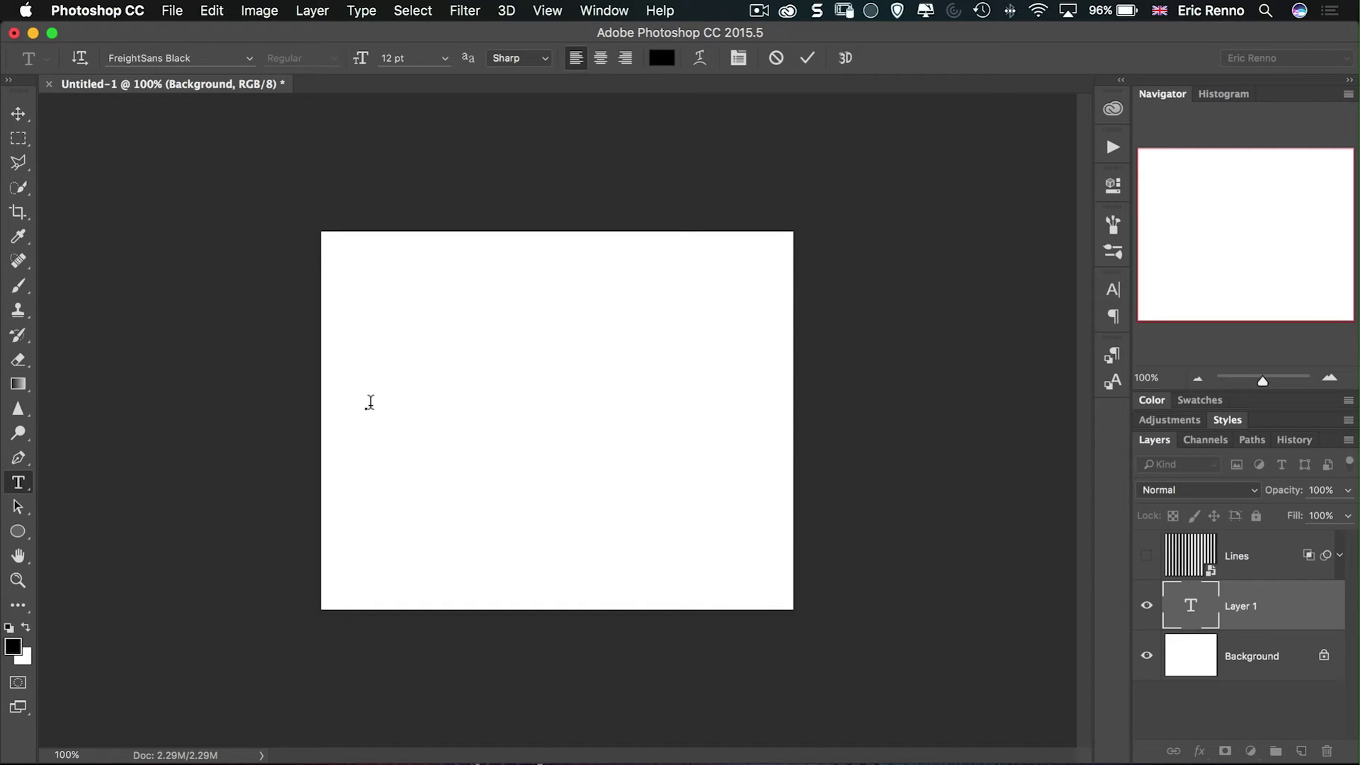
{"action": "type", "text": "IPSQUIRREL"}
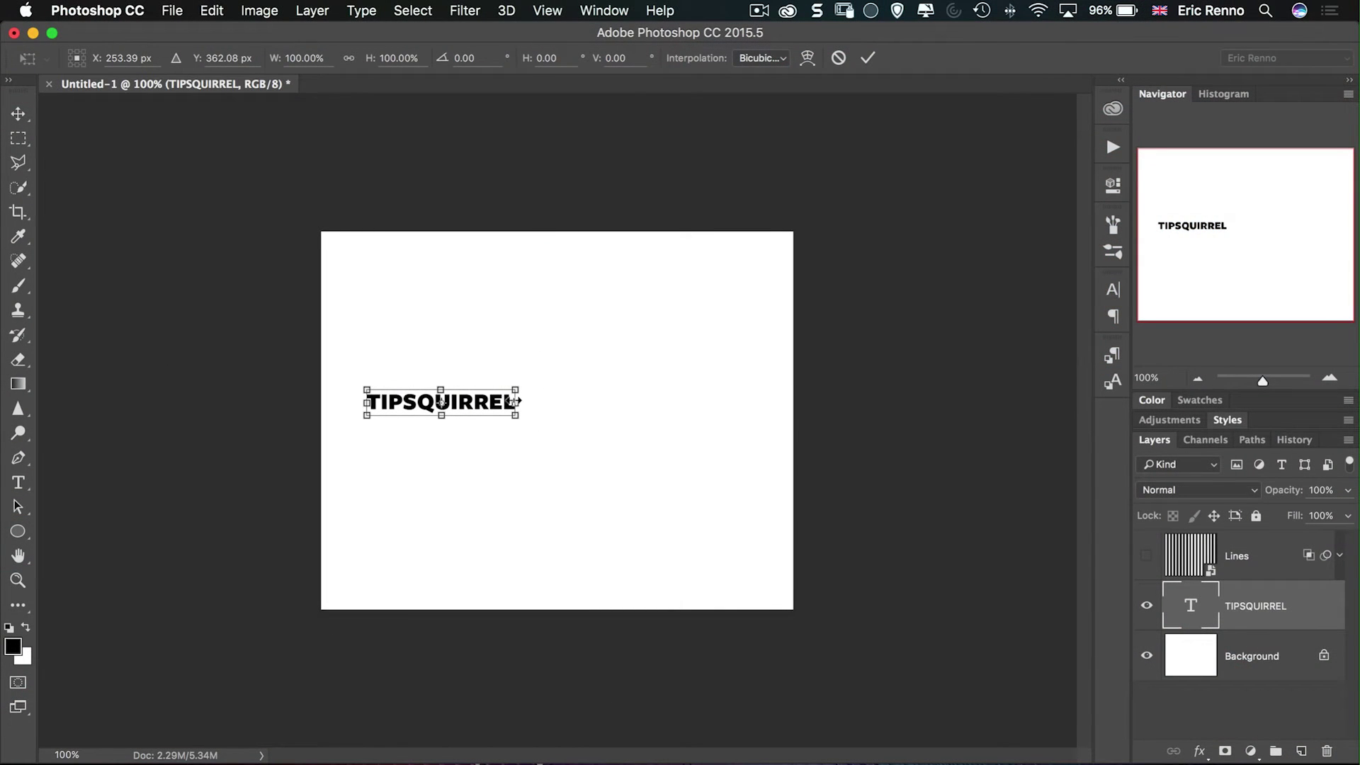
Free Transform the TIPSQUIRREL text, stretching it wider and taller to fill the canvas.
{"action": "left_click_drag", "start_coordinate": [517, 388], "coordinate": [775, 206]}
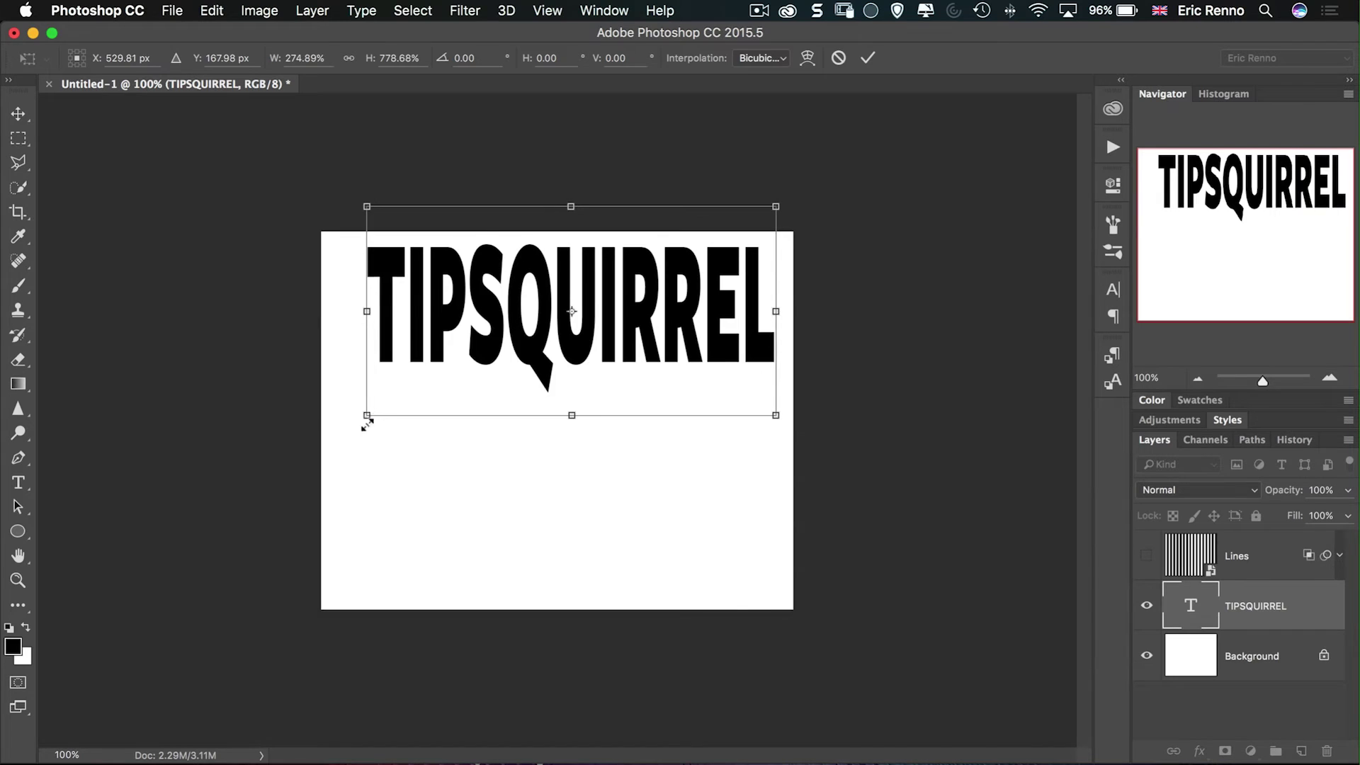
{"action": "left_click_drag", "start_coordinate": [367, 416], "coordinate": [336, 645]}
{"action": "left_click_drag", "start_coordinate": [556, 206], "coordinate": [555, 152]}
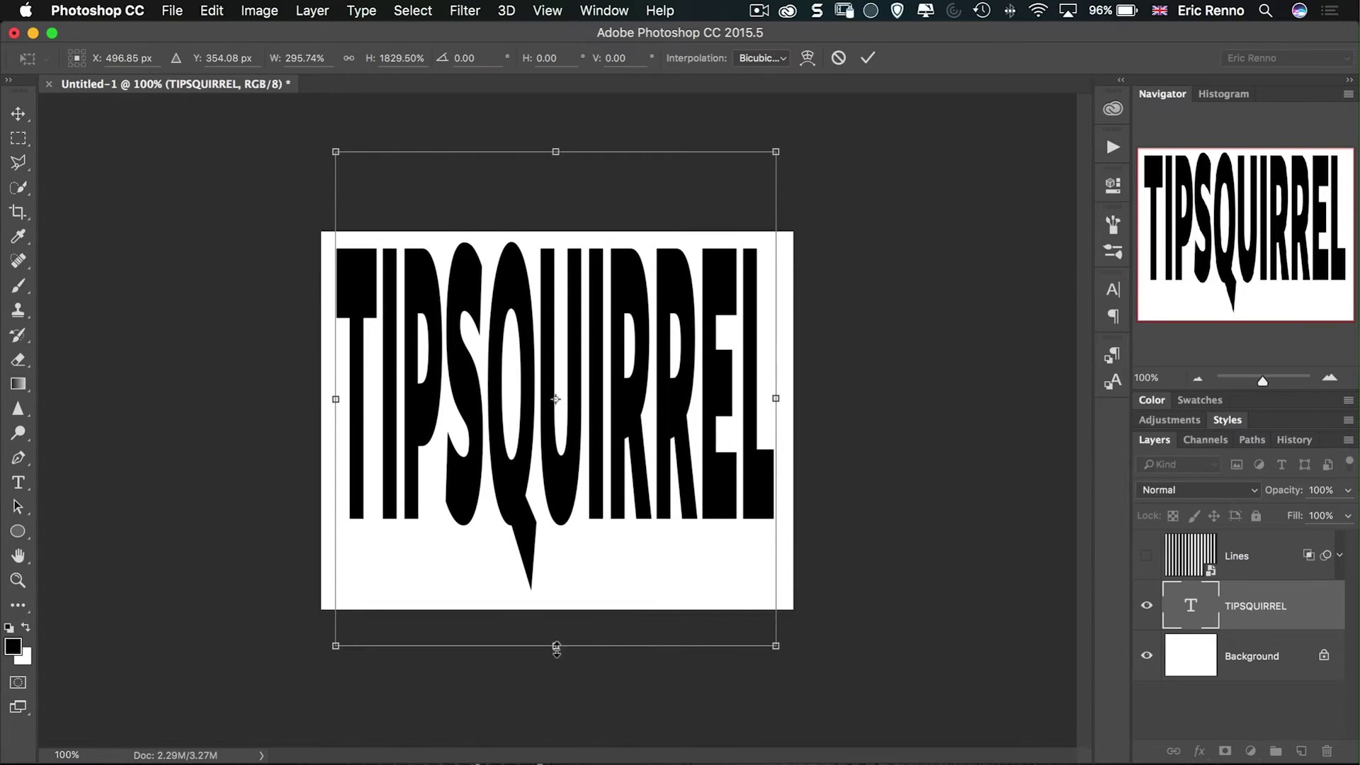
{"action": "mouse_move", "coordinate": [556, 648]}
{"action": "left_mouse_down"}
{"action": "mouse_move", "coordinate": [556, 663]}
{"action": "mouse_move", "coordinate": [556, 651]}
{"action": "left_mouse_up"}
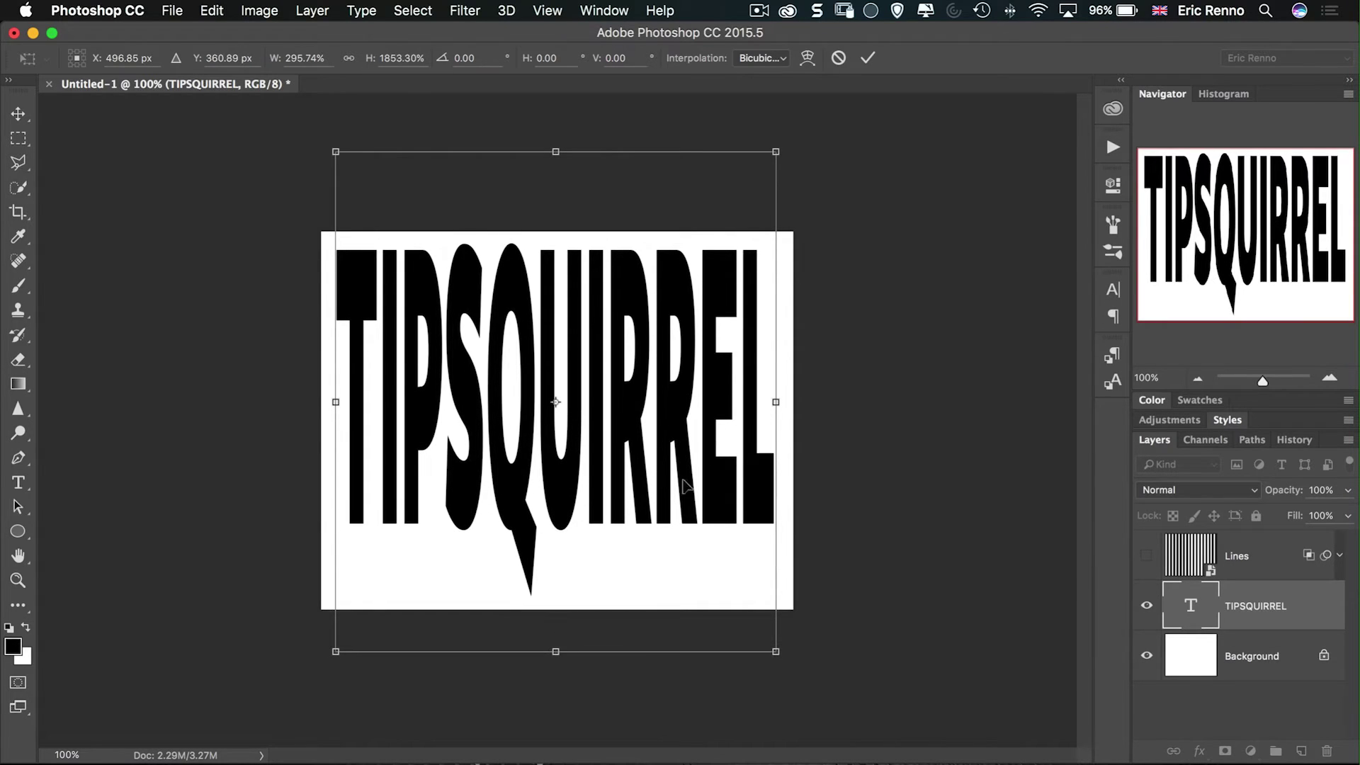
Commit the stretched text, switch to the Move tool, and set TIPSQUIRREL opacity to 20%.
{"action": "left_click", "coordinate": [867, 57]}
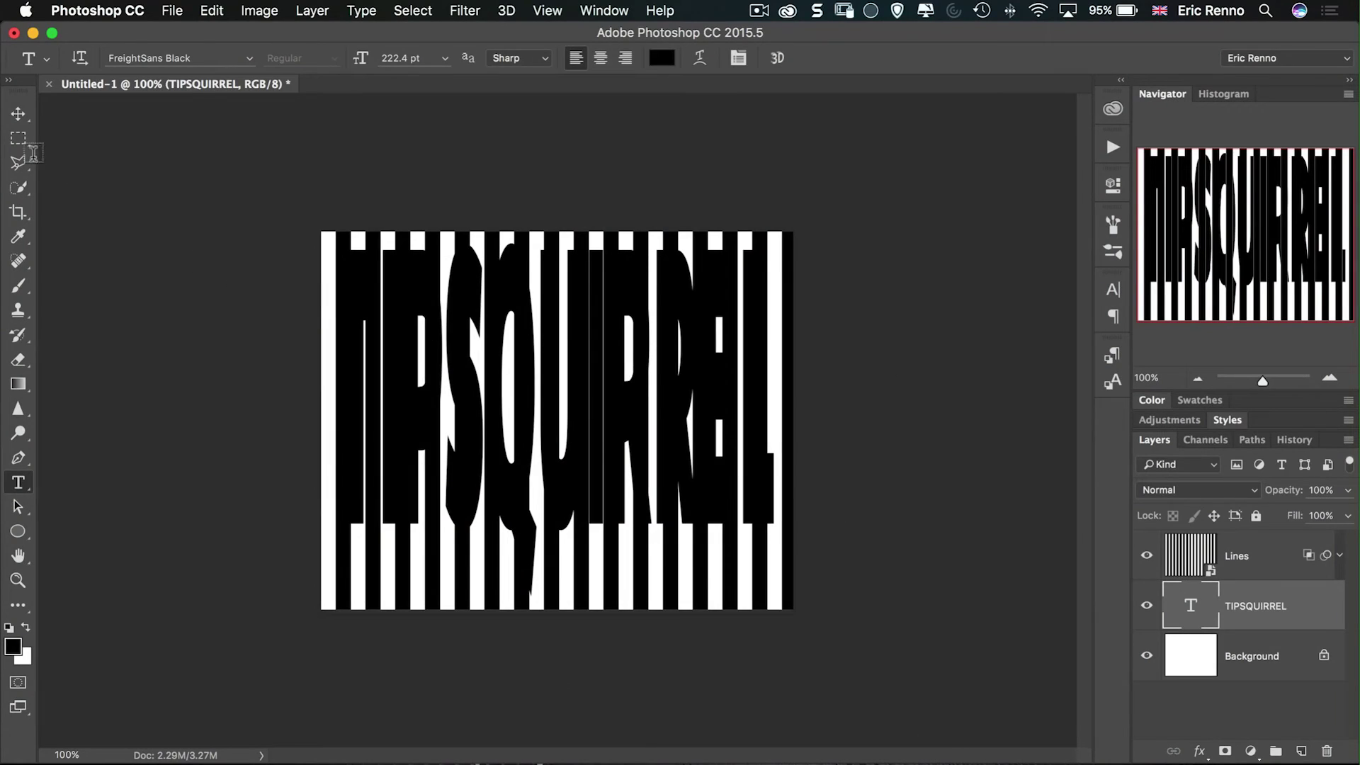
{"action": "left_click", "coordinate": [22, 115]}
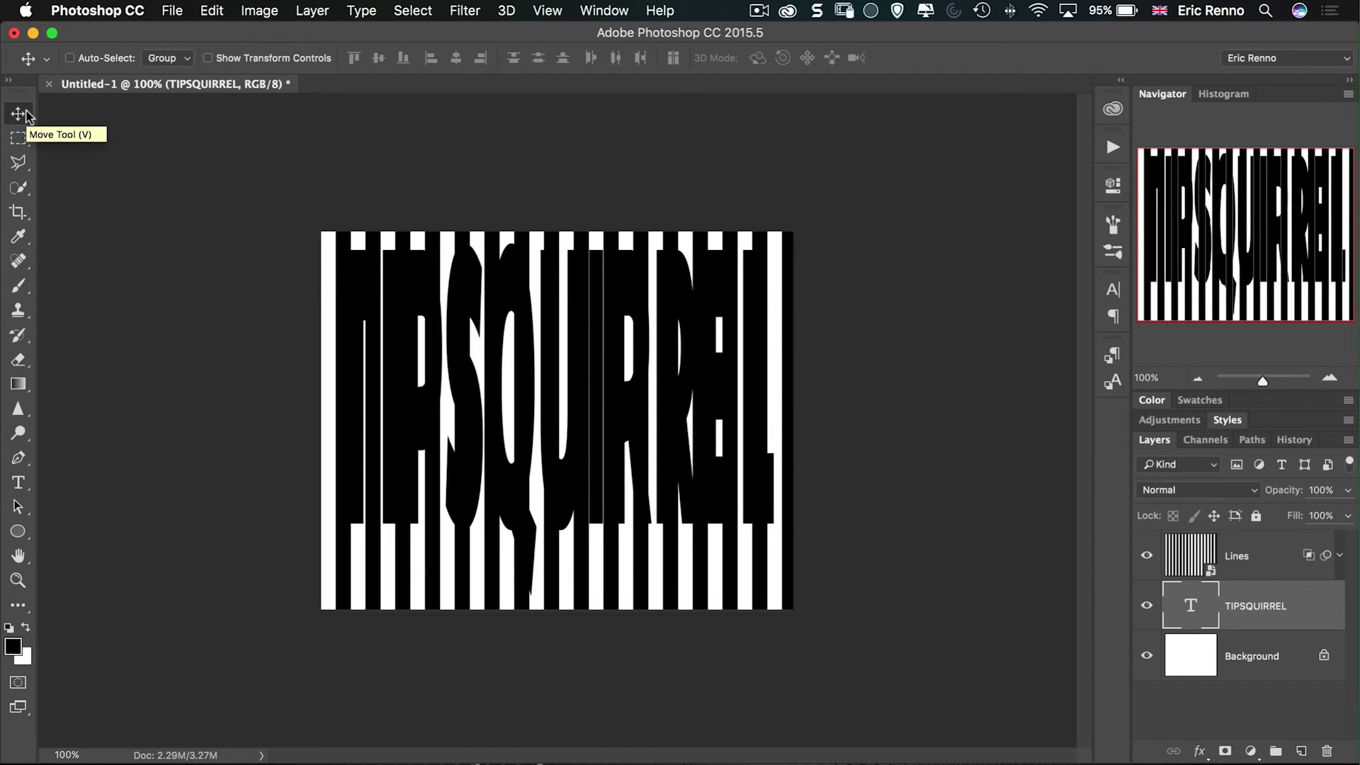
{"action": "key", "text": "2"}
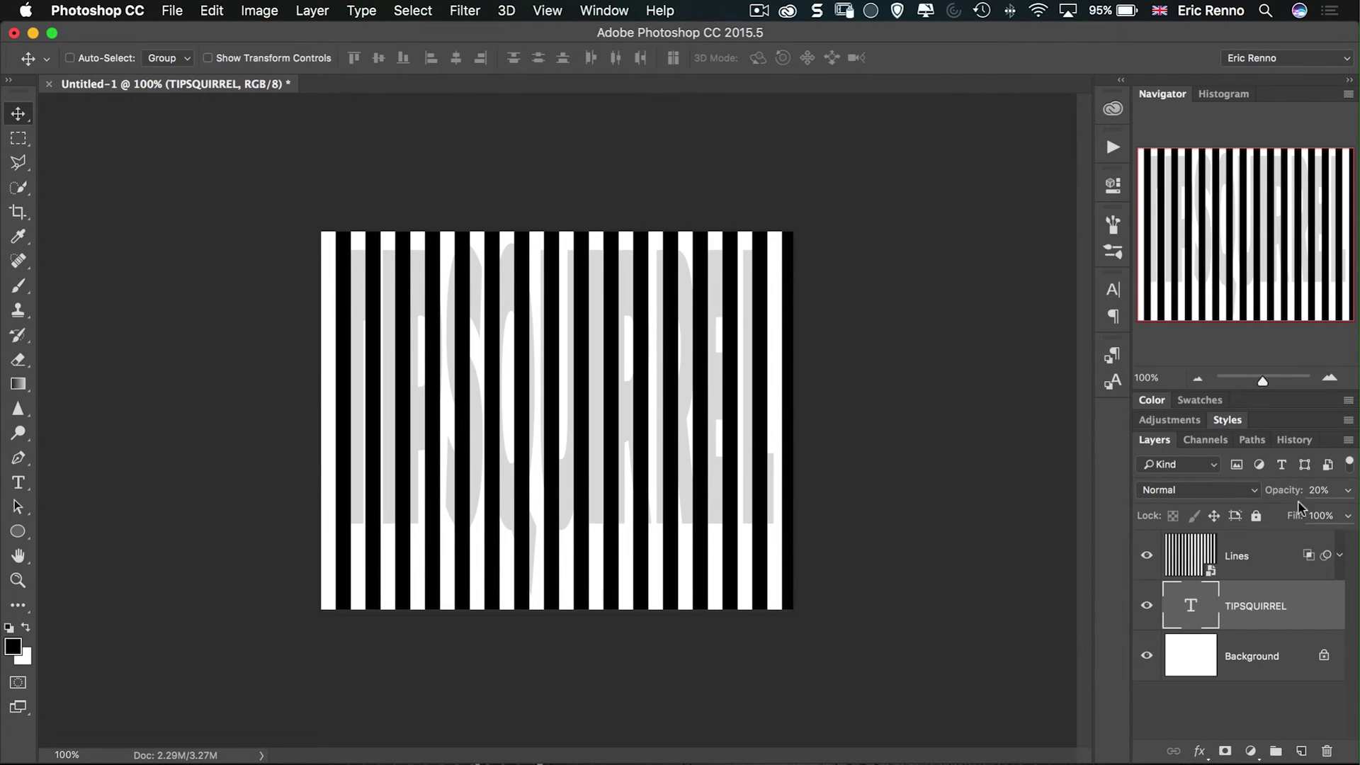
Reopen the Lines layer's Wave smart filter and lower the wavelength to about 36–37.
{"action": "left_click", "coordinate": [1339, 555]}
{"action": "double_click", "coordinate": [1232, 641]}
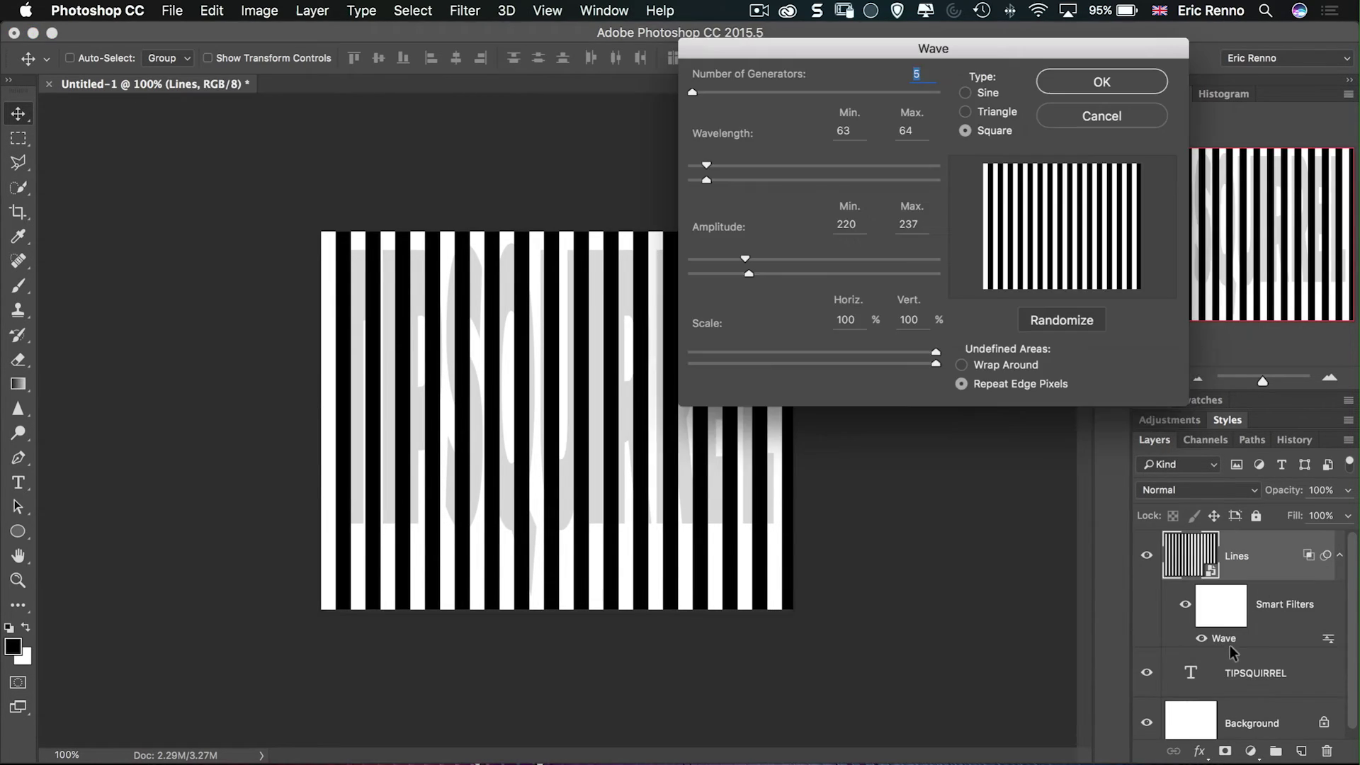
{"action": "left_click_drag", "start_coordinate": [707, 177], "coordinate": [699, 183]}
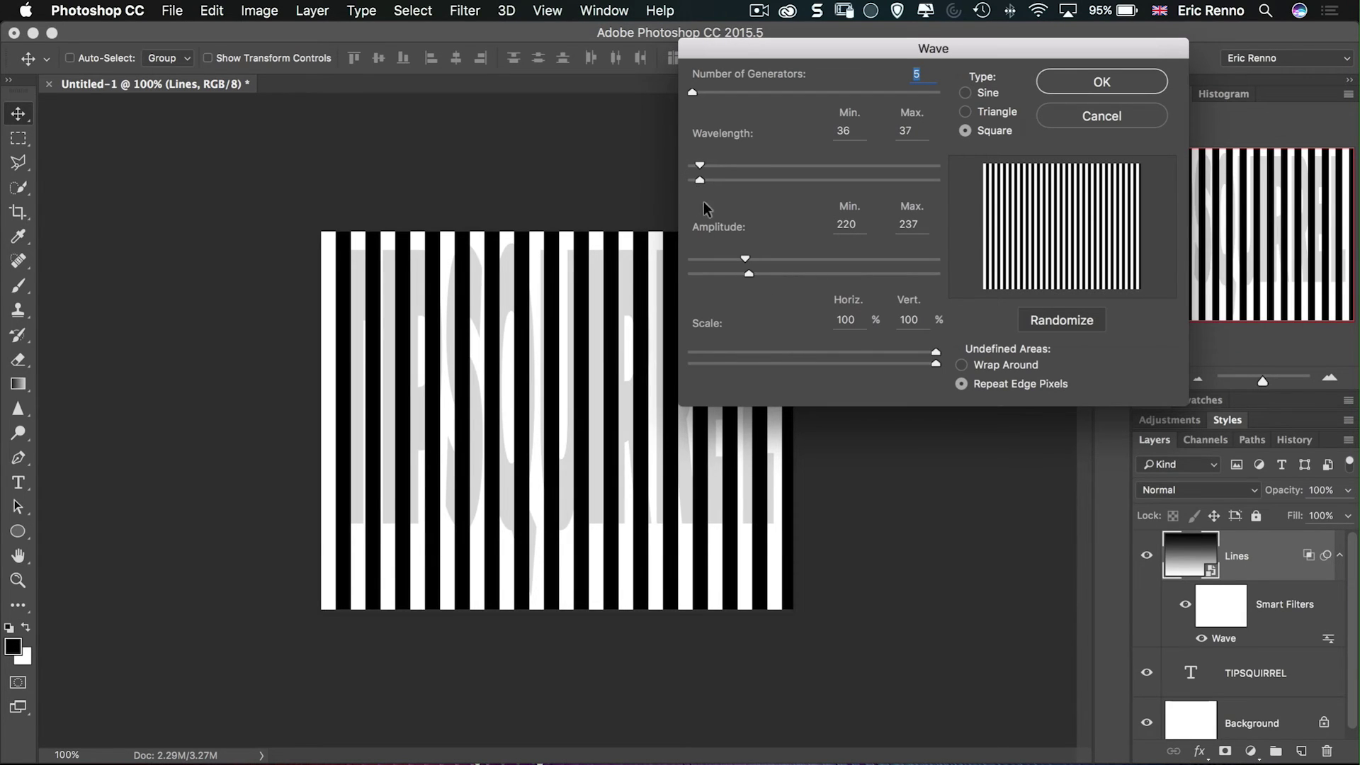
{"action": "left_click", "coordinate": [1079, 90]}
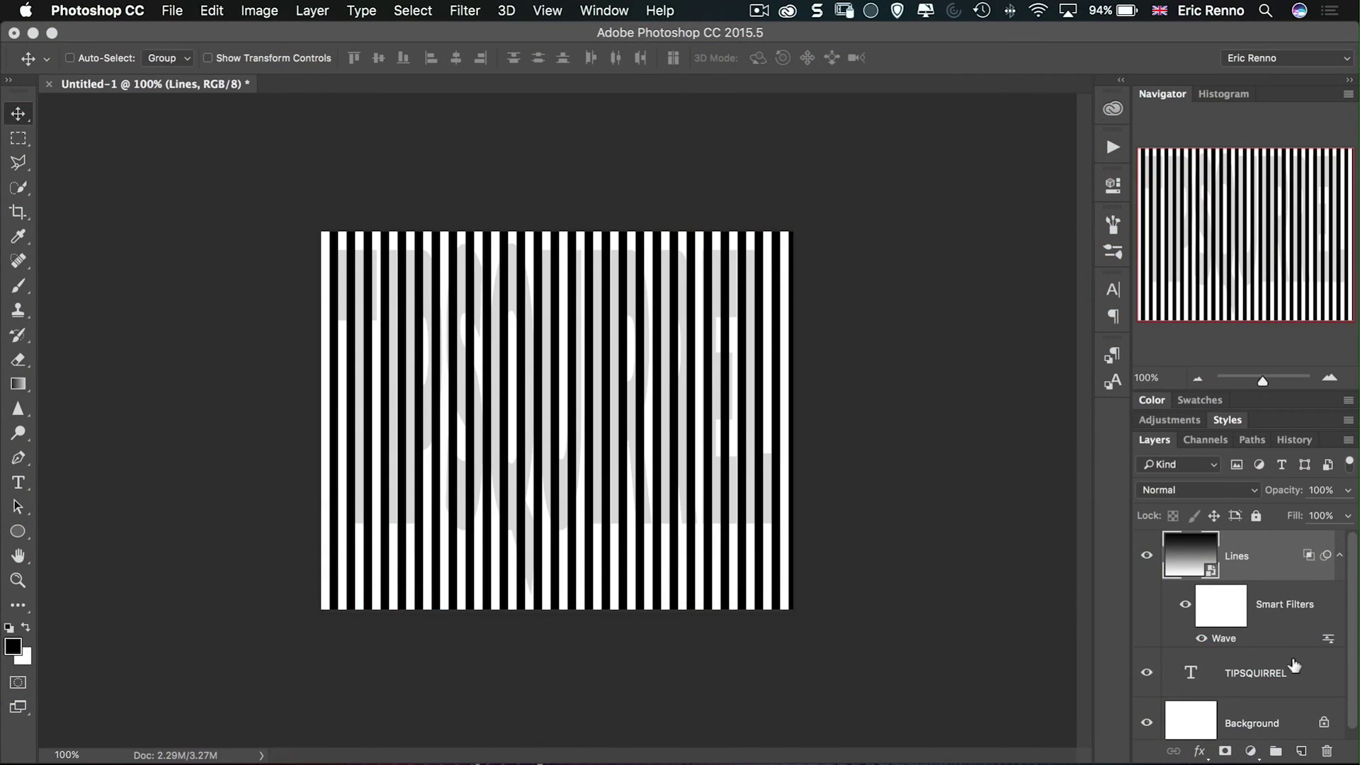
Select the TIPSQUIRREL layer and lower its opacity to 15%.
{"action": "left_click", "coordinate": [1293, 667]}
{"action": "key", "text": "1"}
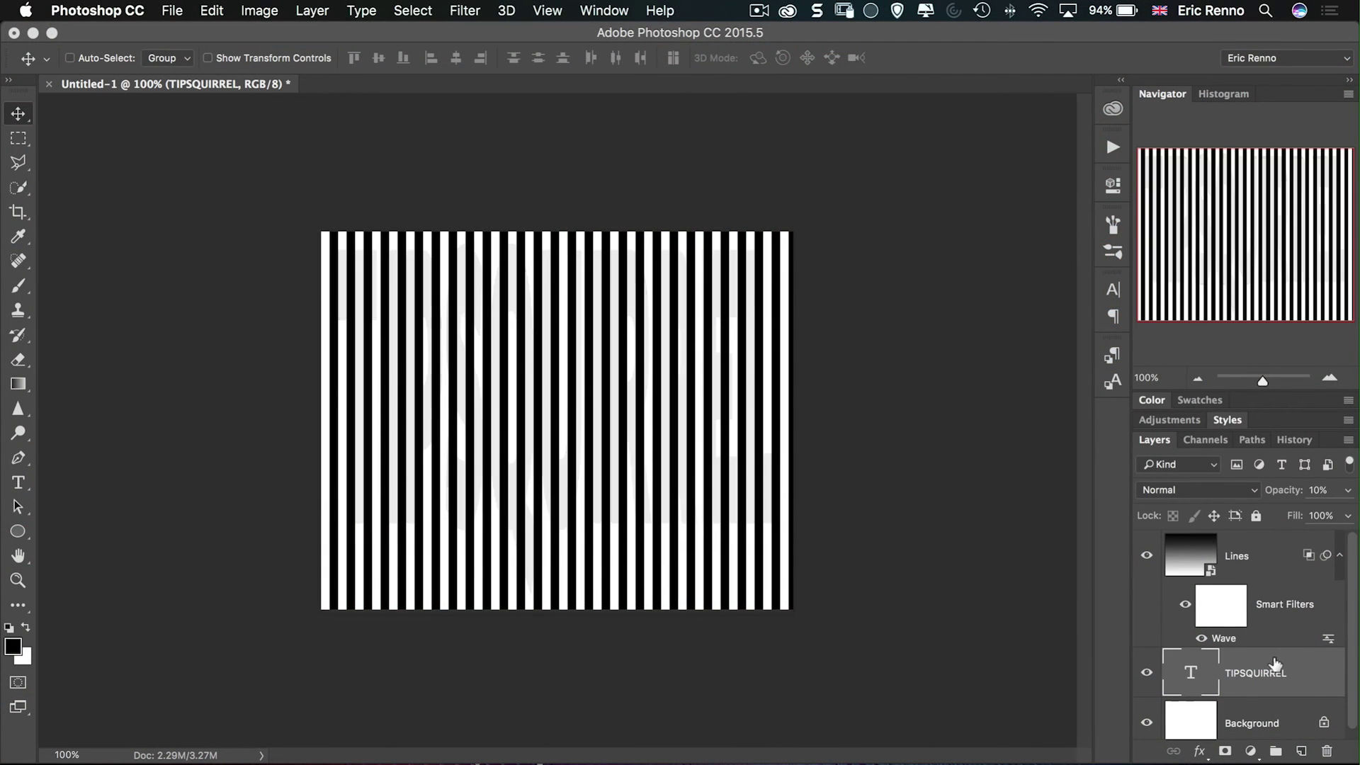
{"action": "key", "text": "1"}
{"action": "key", "text": "5"}
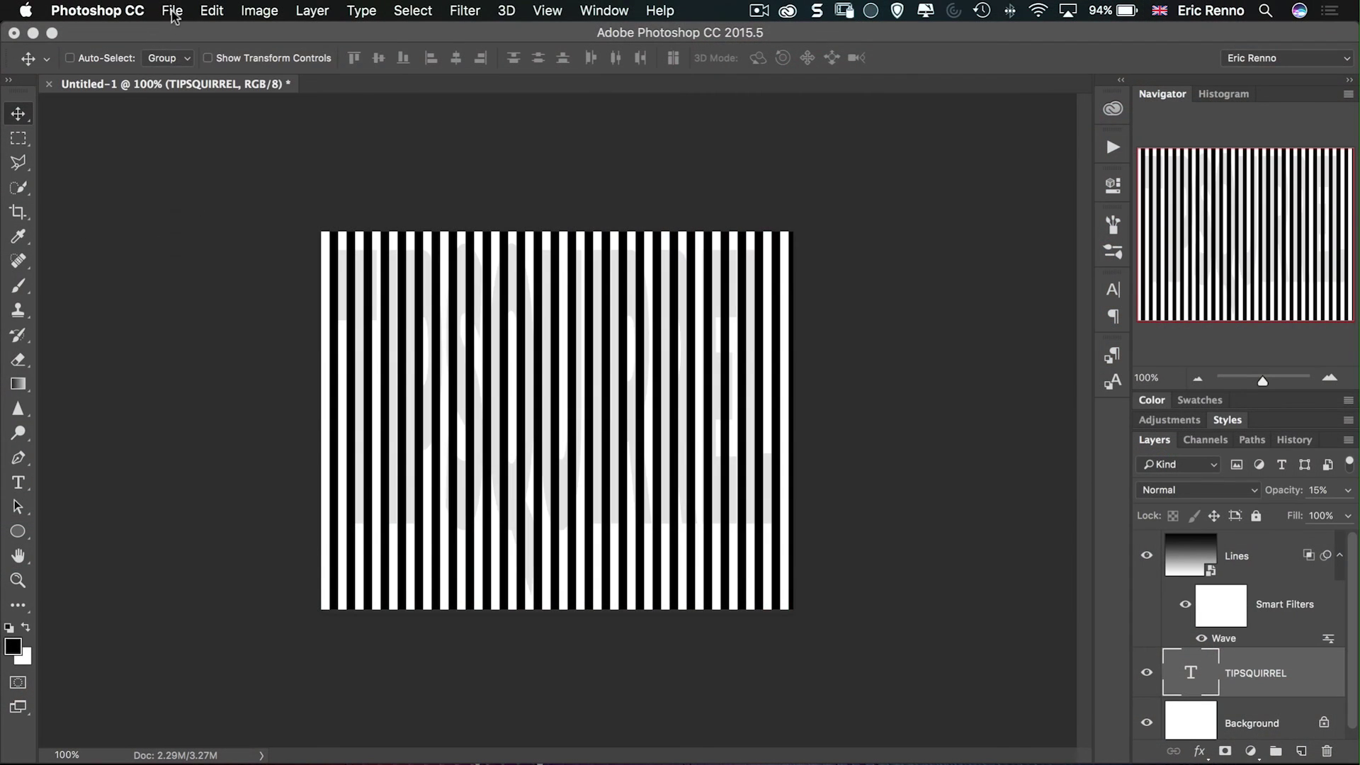
Show the File > Export submenu with options such as Quick Export as JPG.
{"action": "left_click", "coordinate": [172, 11]}
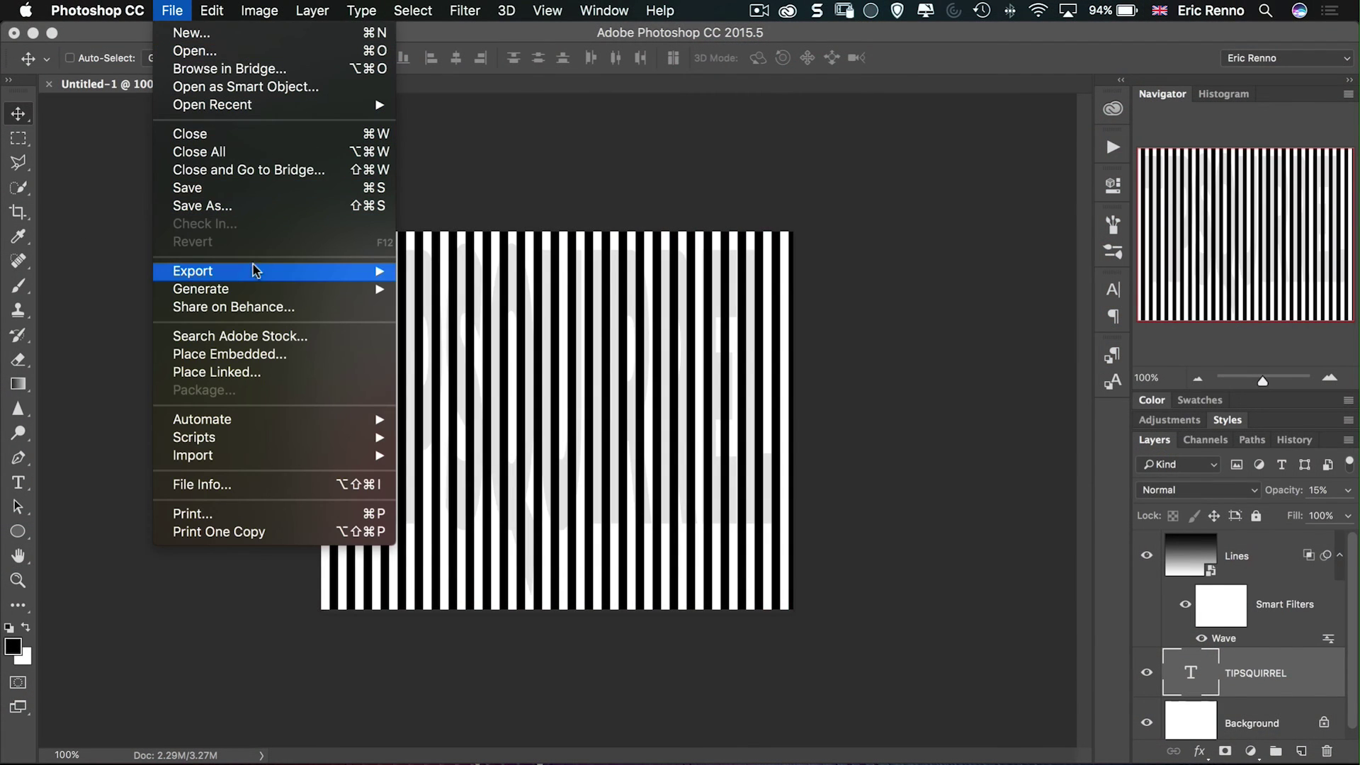
{"action": "mouse_move", "coordinate": [381, 278]}
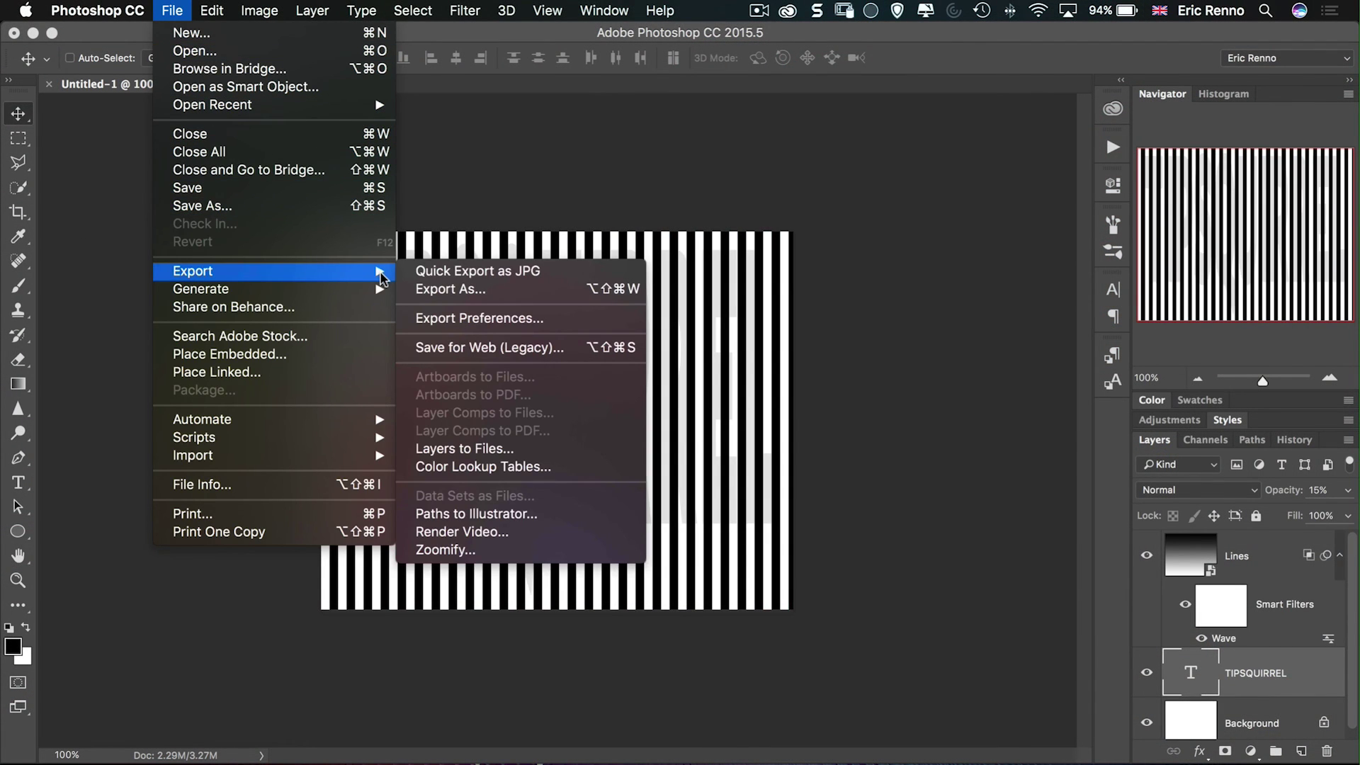